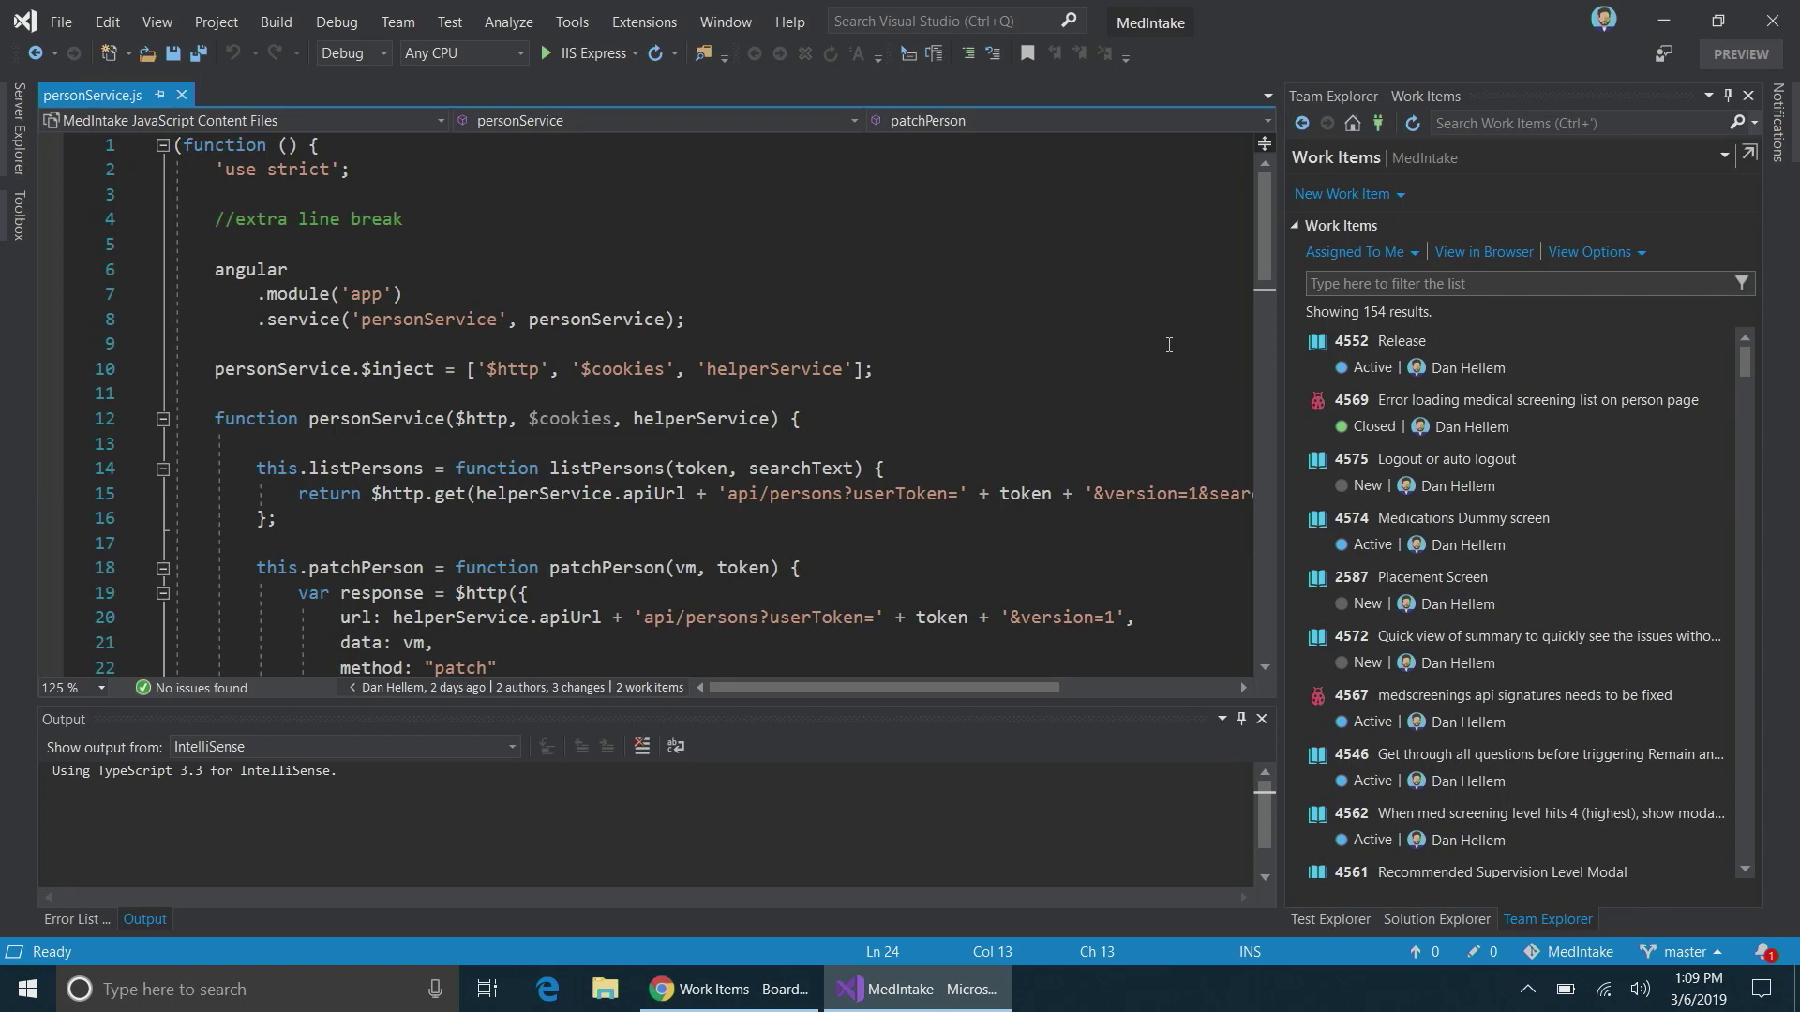
- Review the Work Items list options, then view the assigned MedIntake work items in Chrome
click(1348, 120)
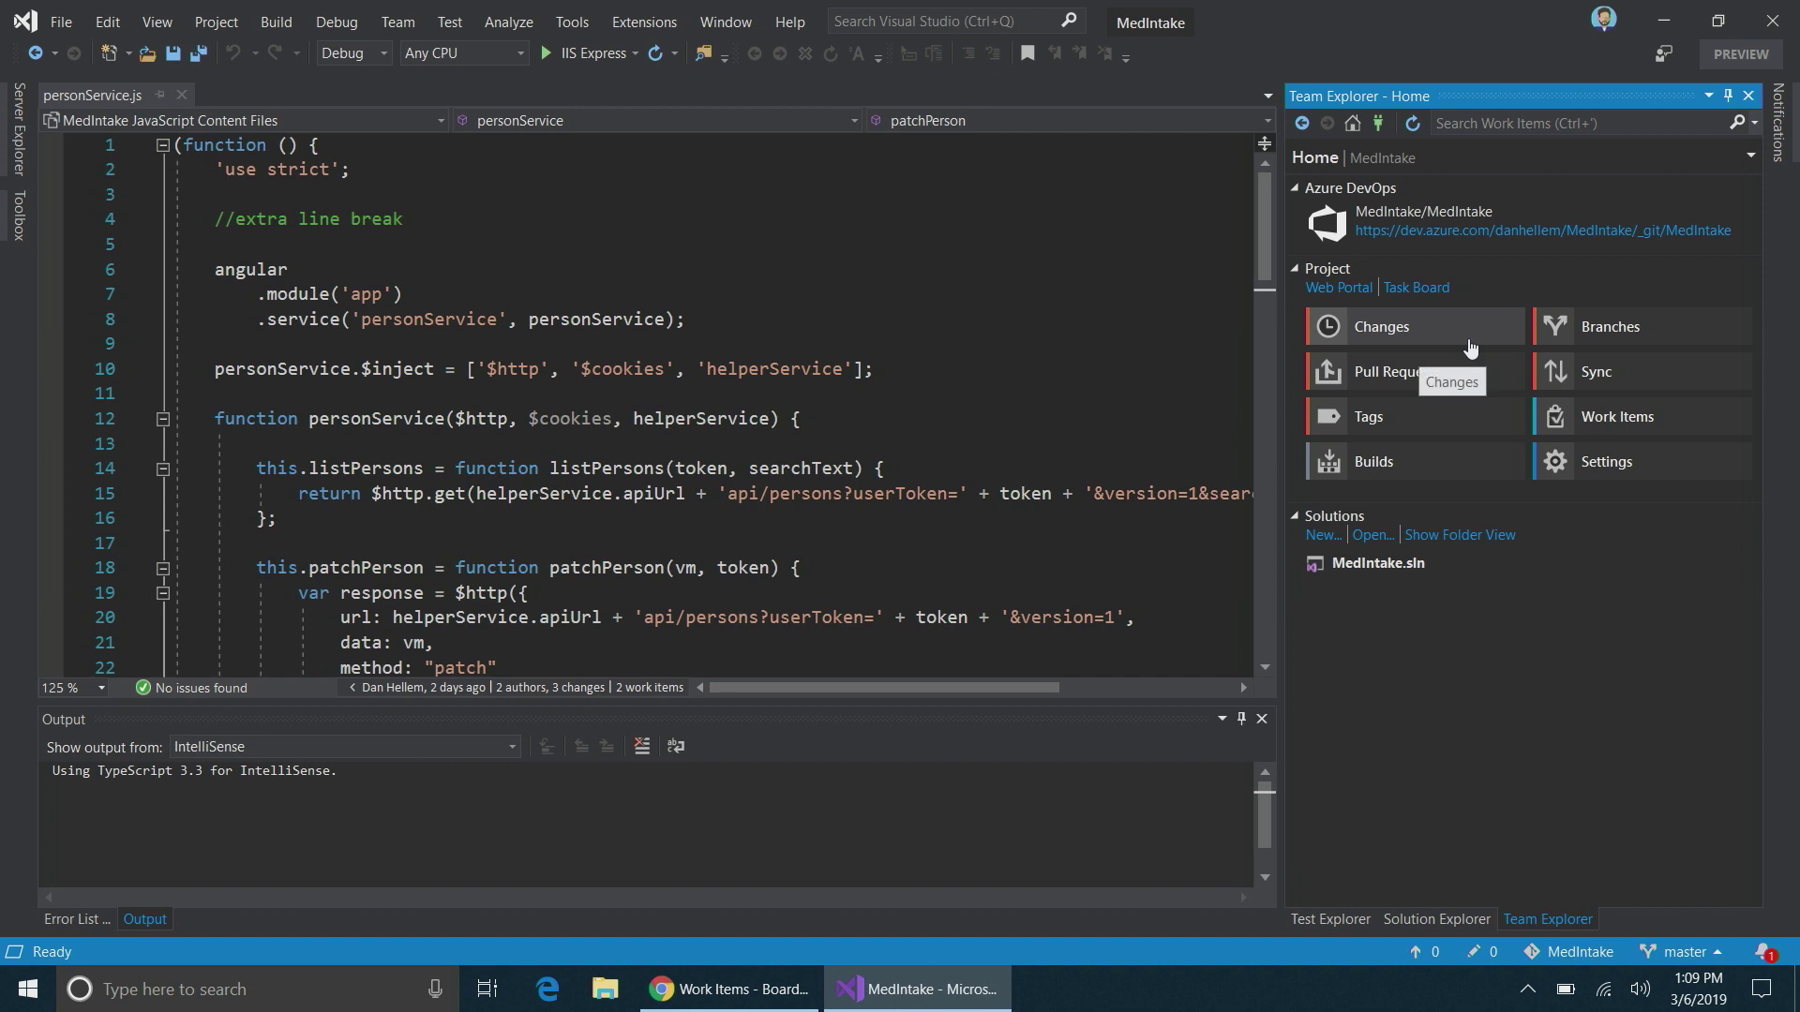
click(1610, 410)
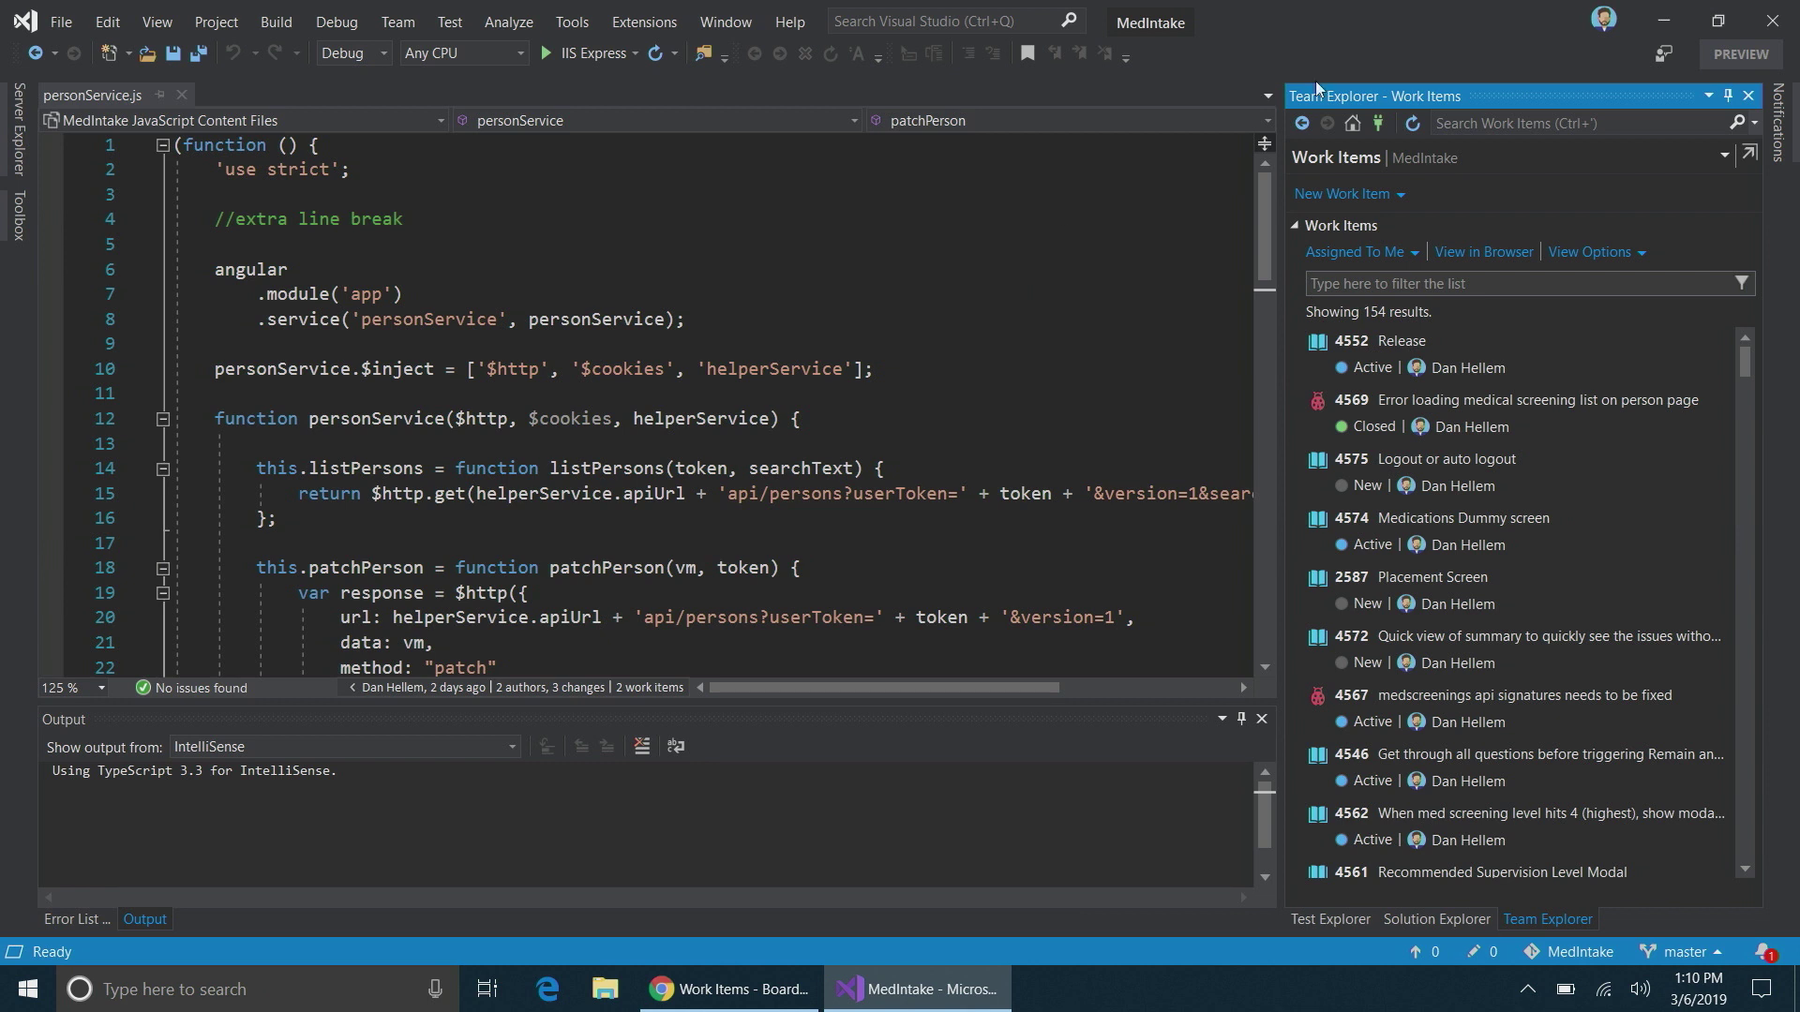
click(1345, 248)
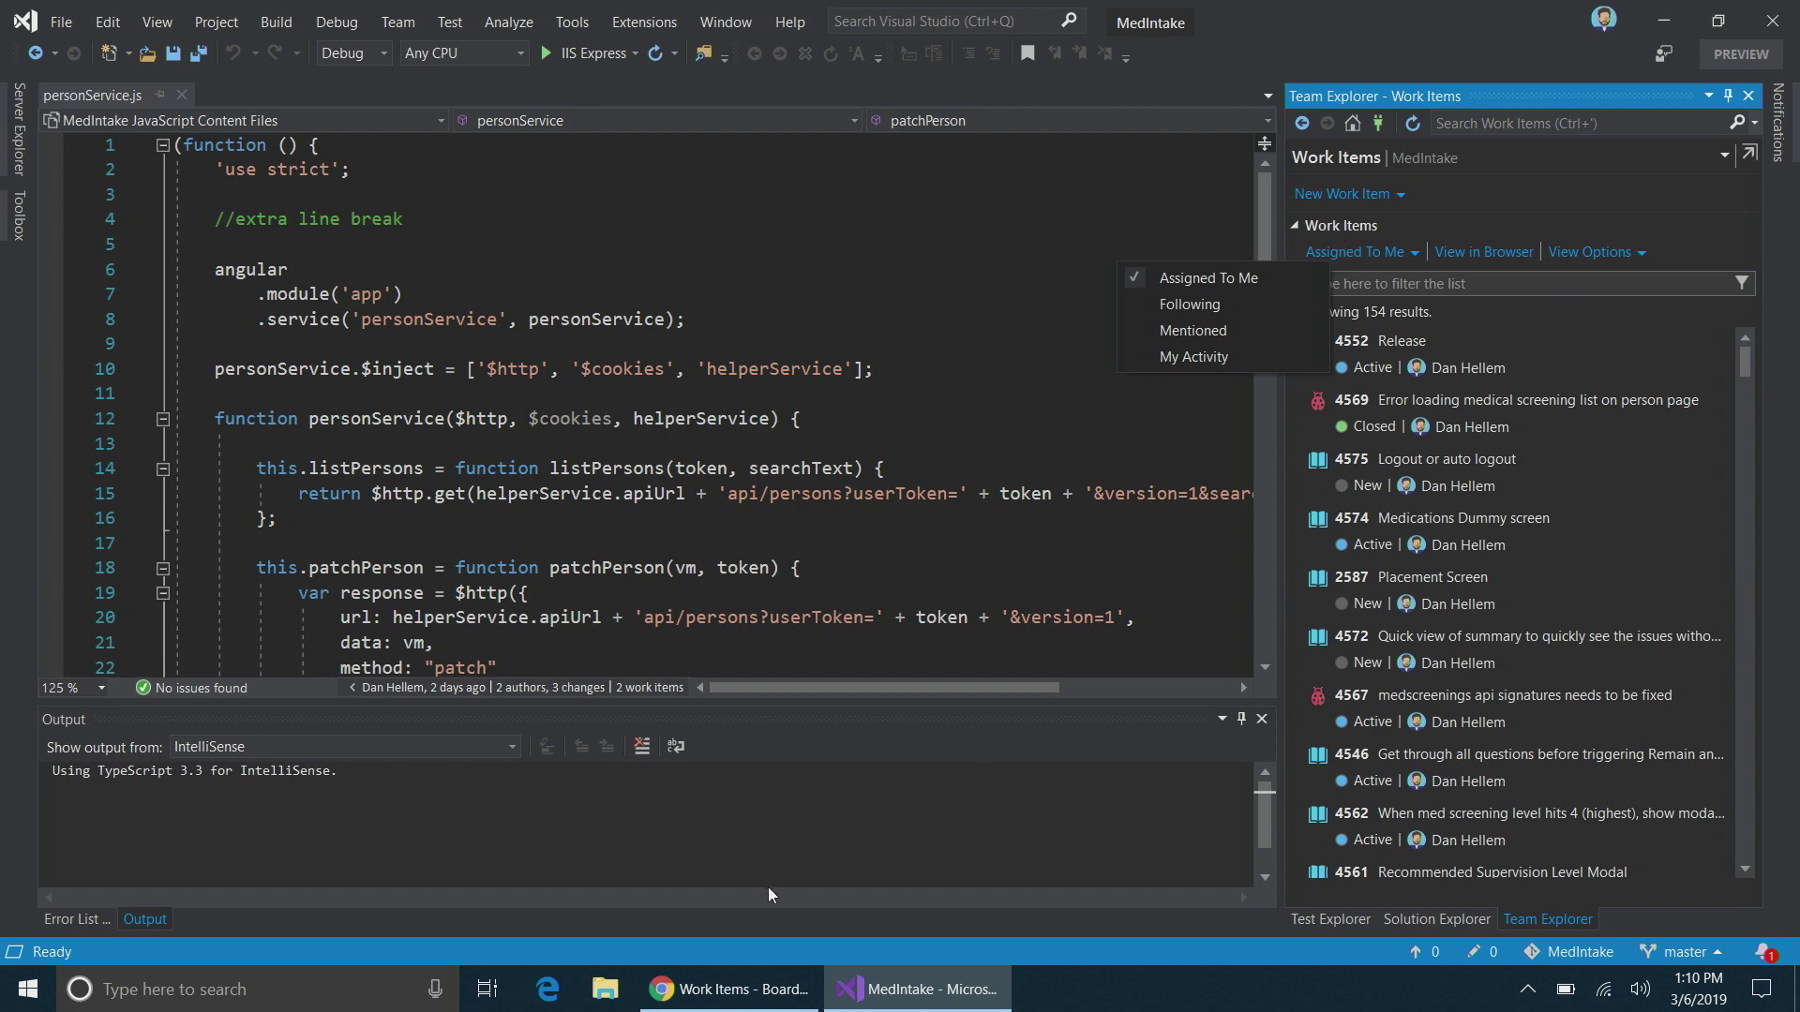
click(746, 989)
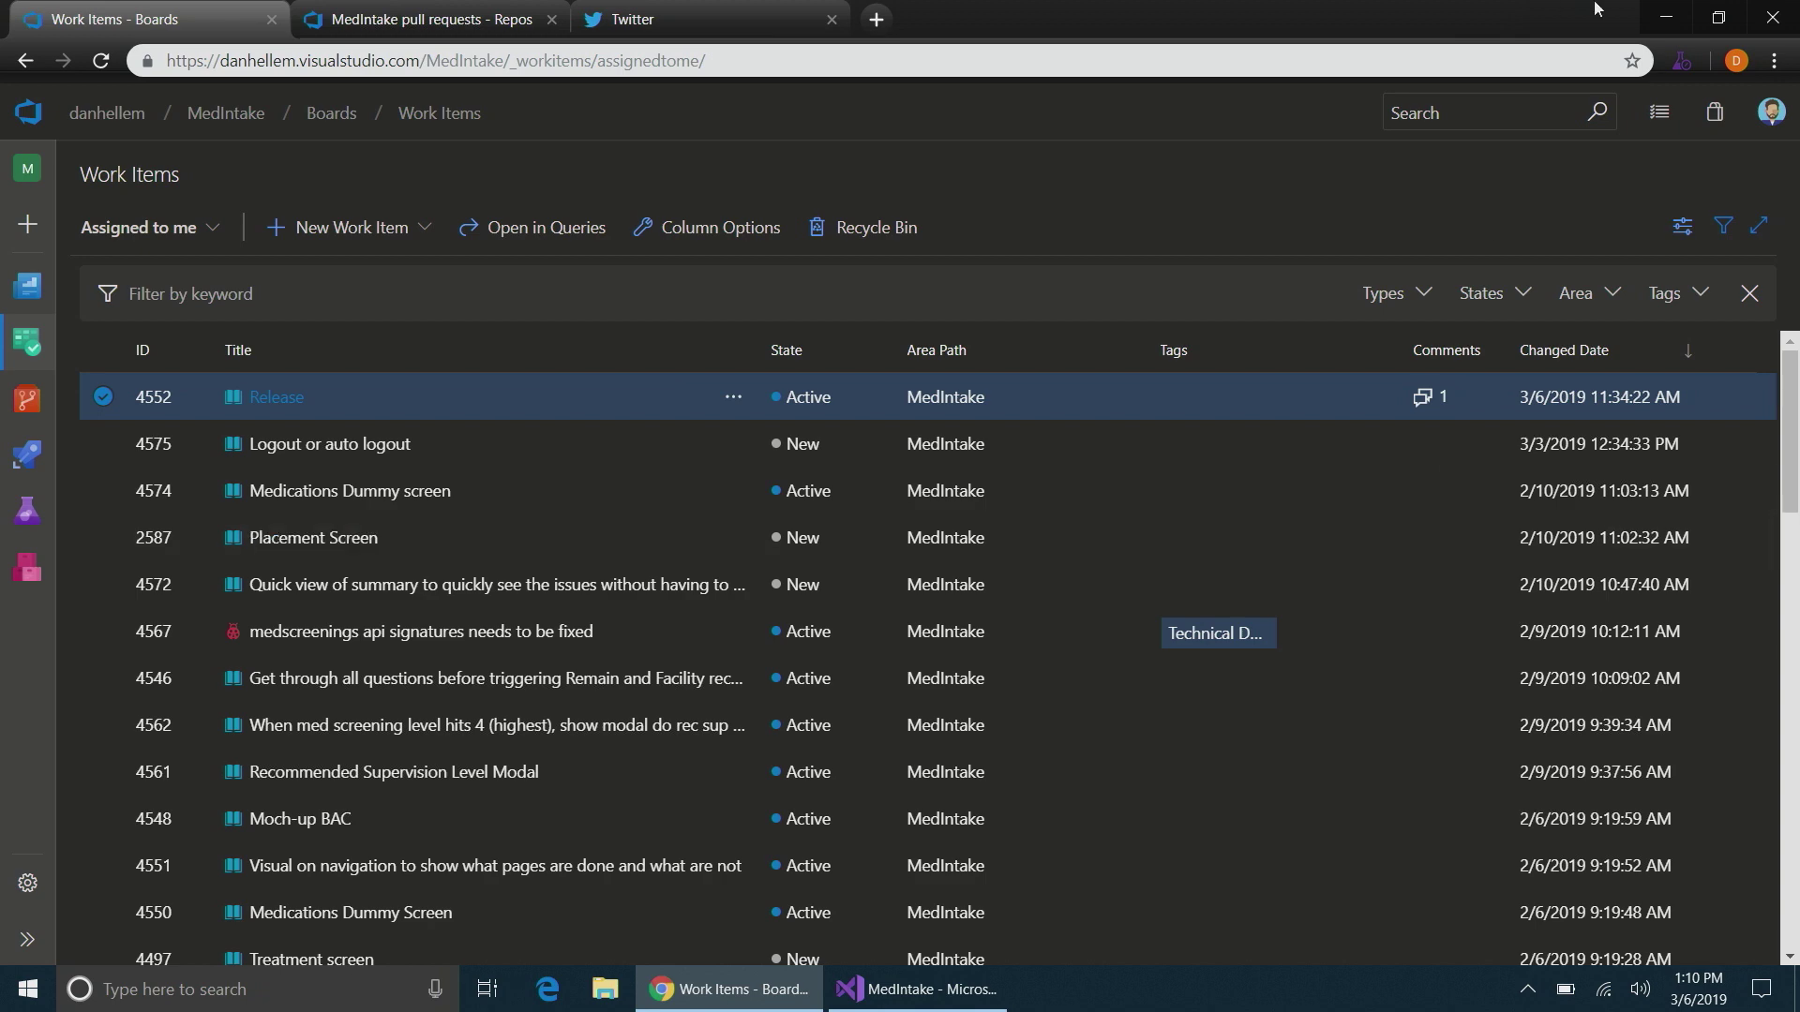
- Minimize Chrome to get back to the Visual Studio work item list
click(1666, 18)
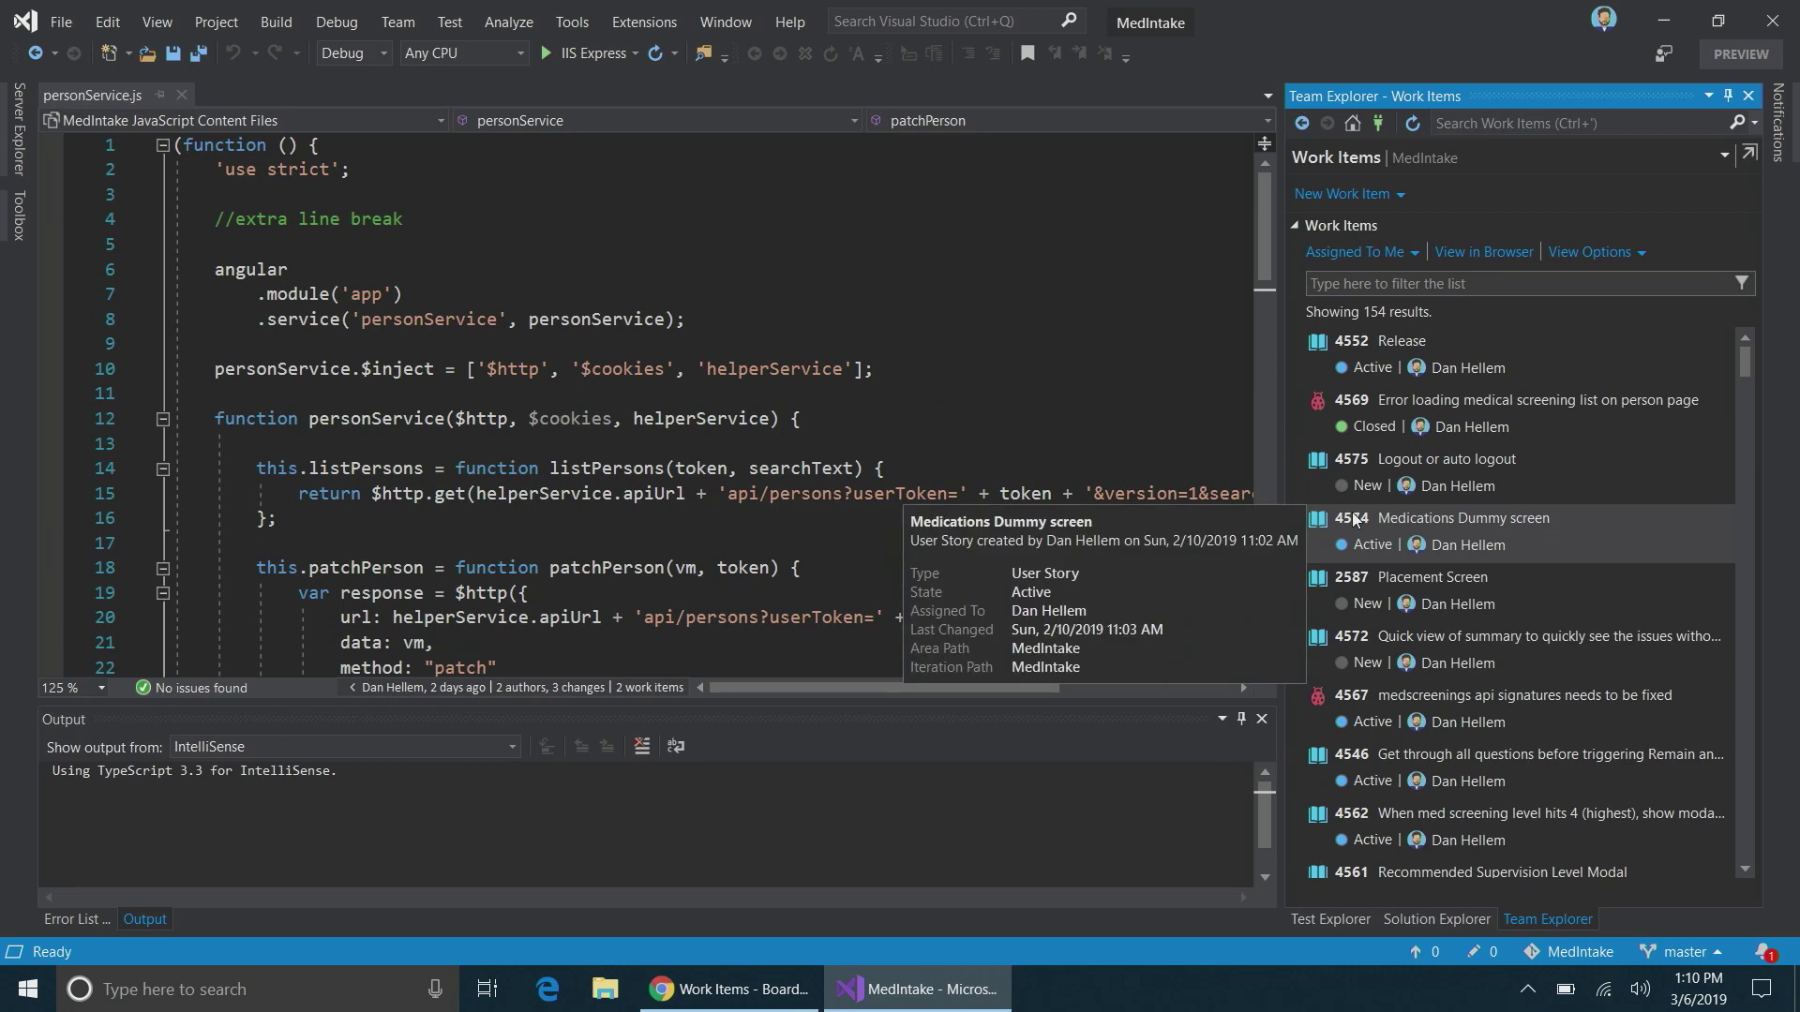
- Hide completed work items, cutting 154 results to 49, and select the Release item
click(1594, 254)
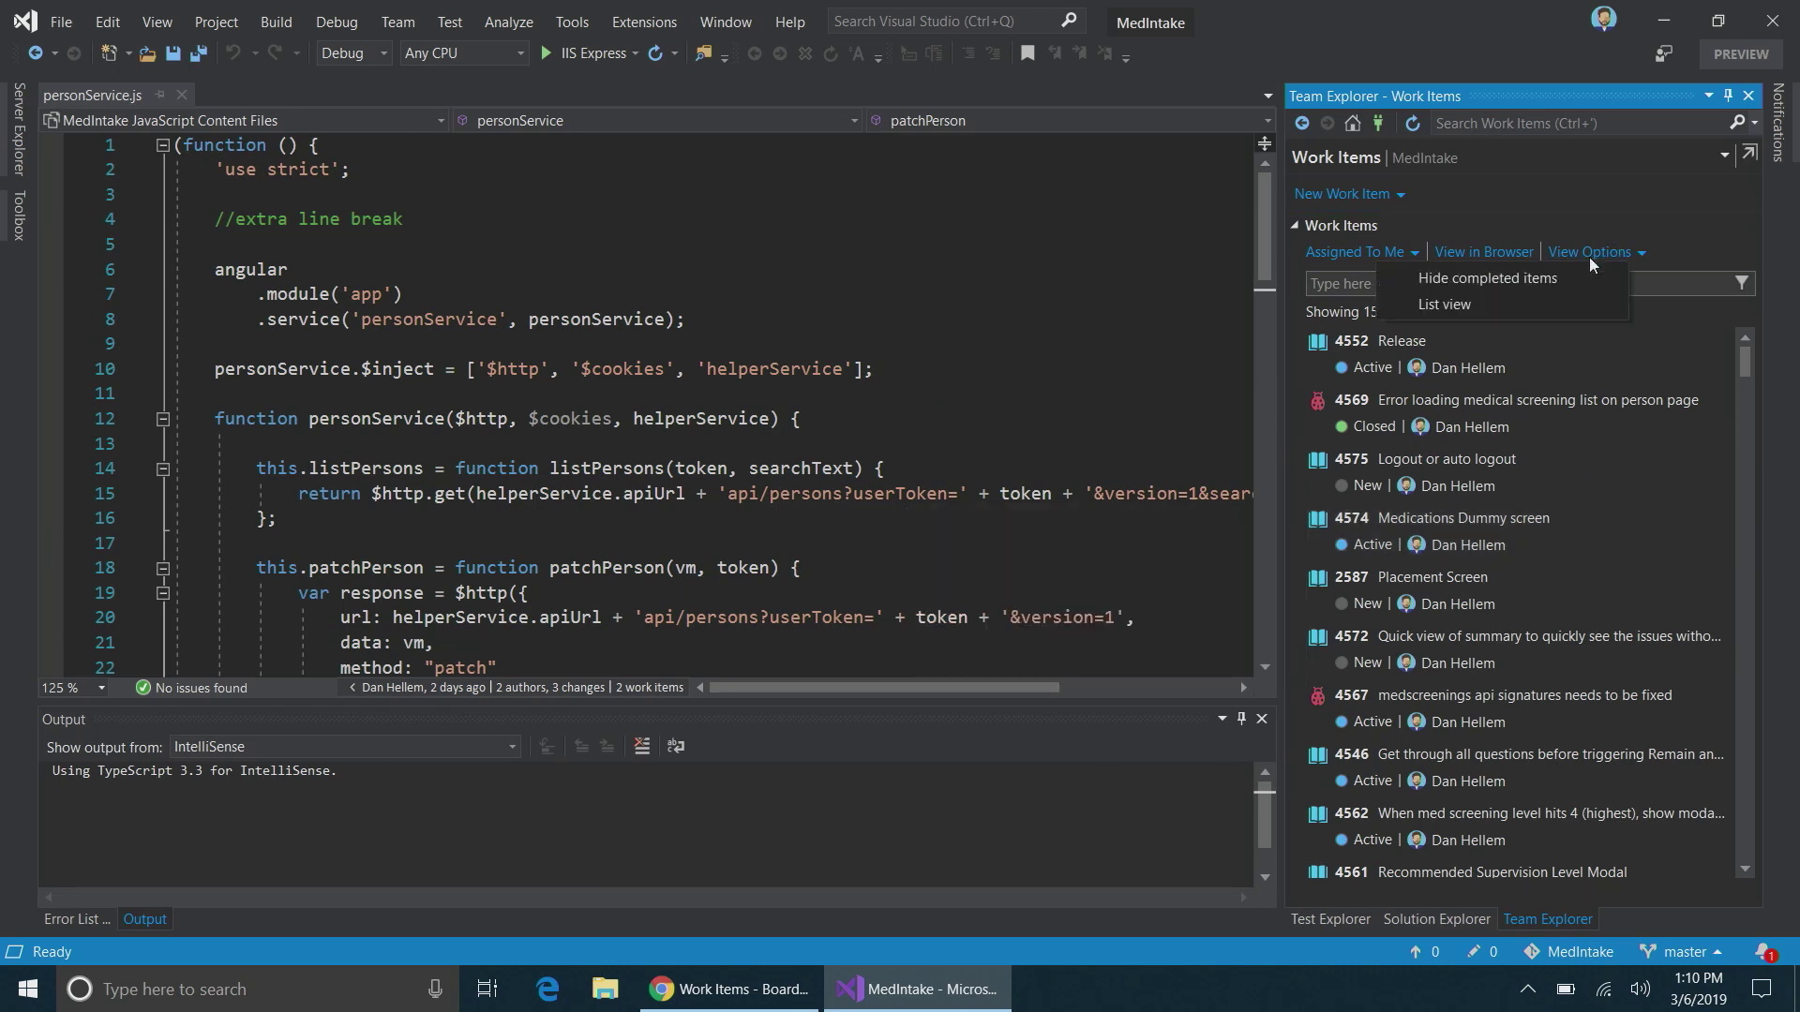
click(1532, 281)
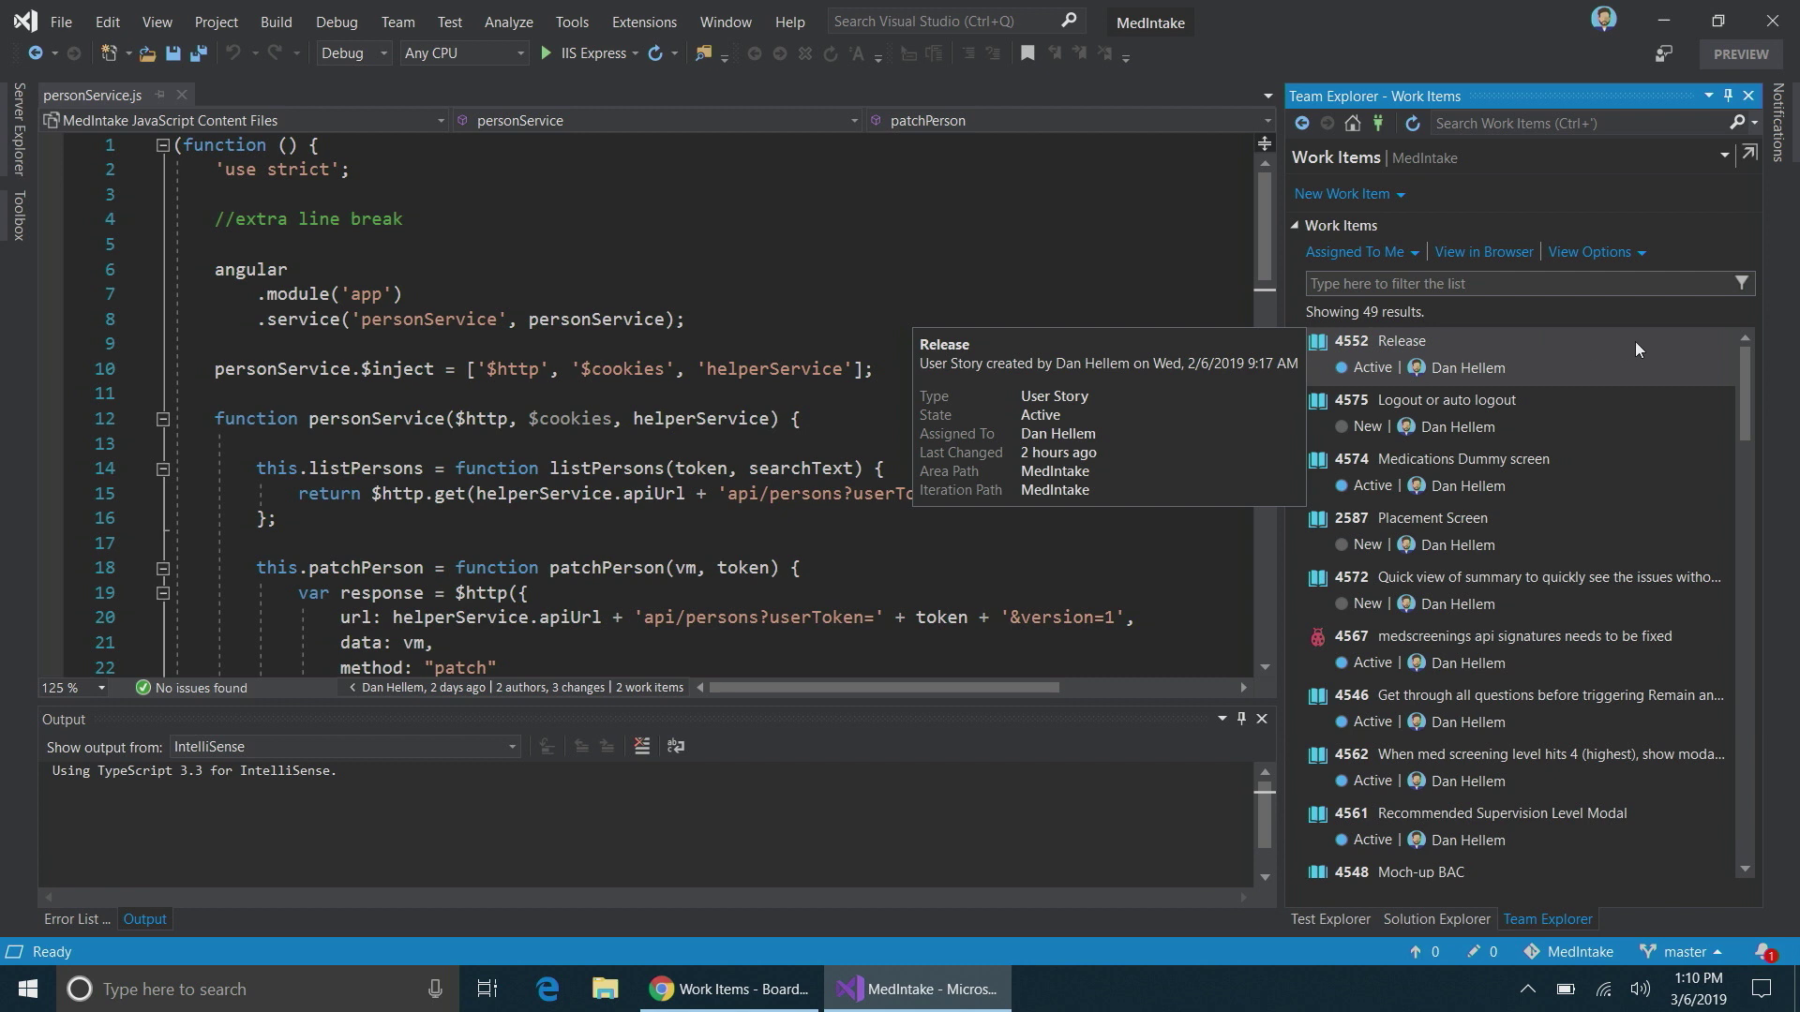
click(1471, 361)
click(1469, 369)
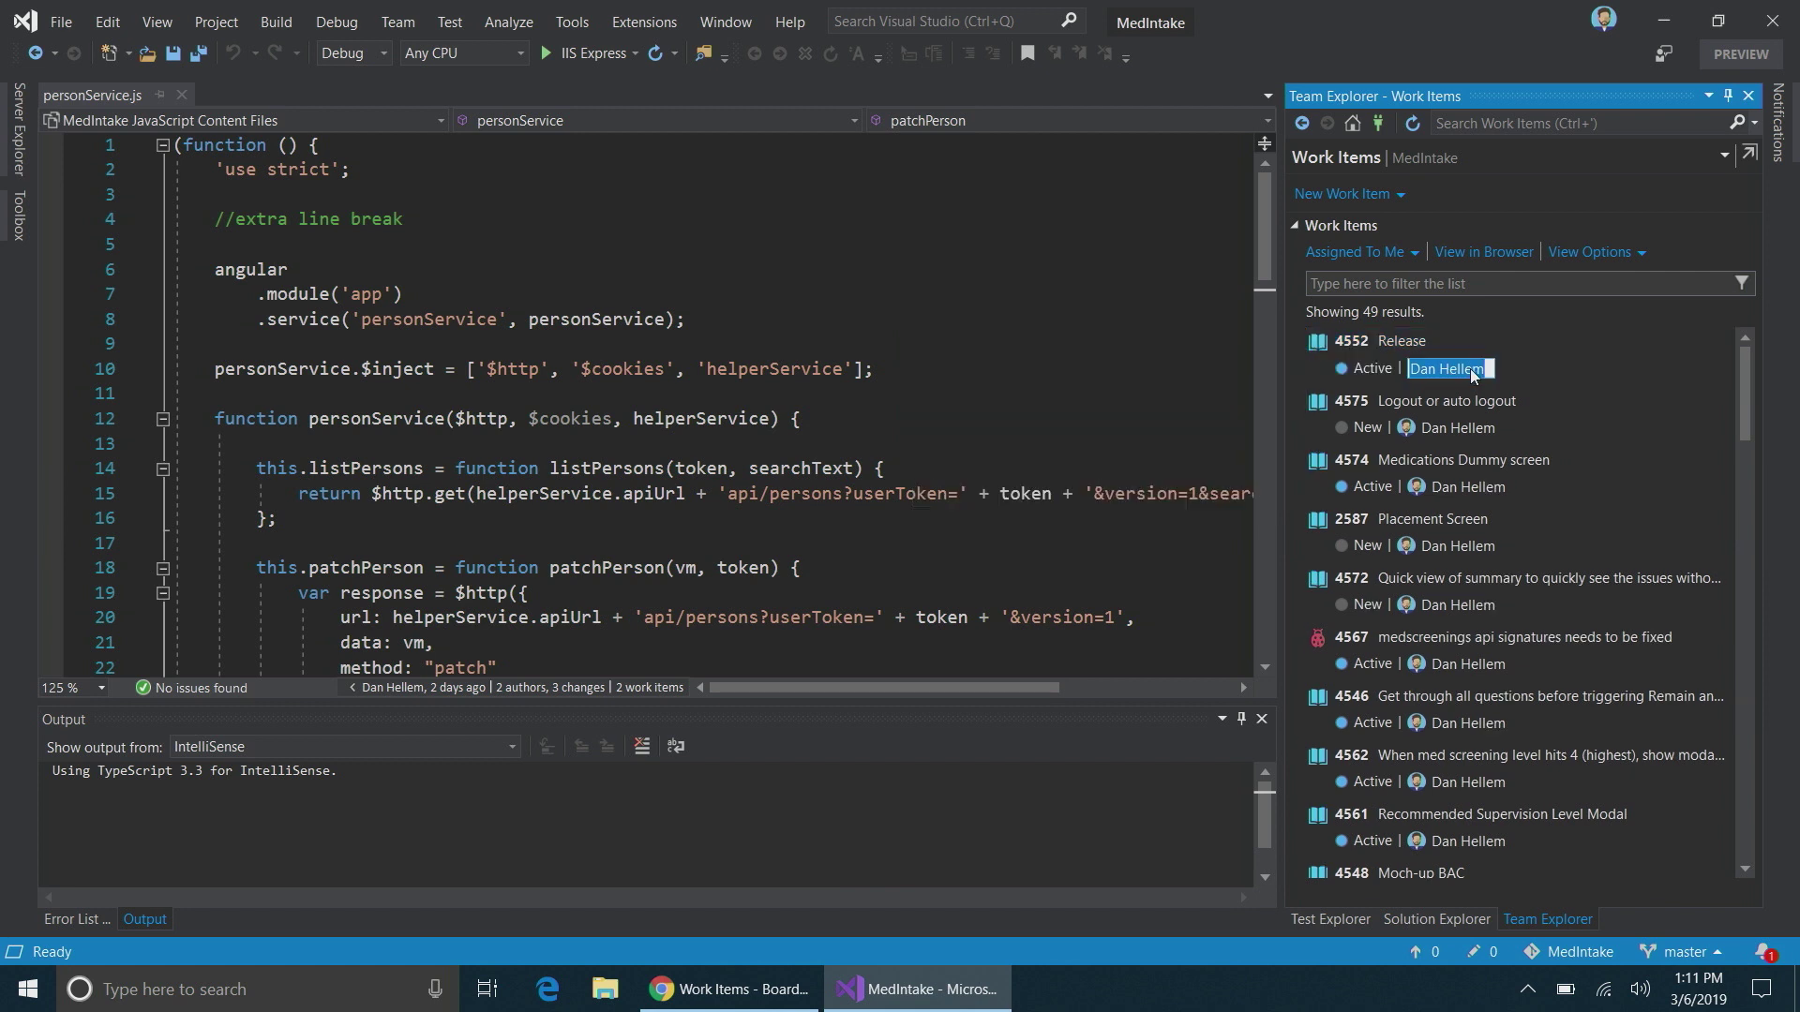
click(1361, 370)
click(1362, 370)
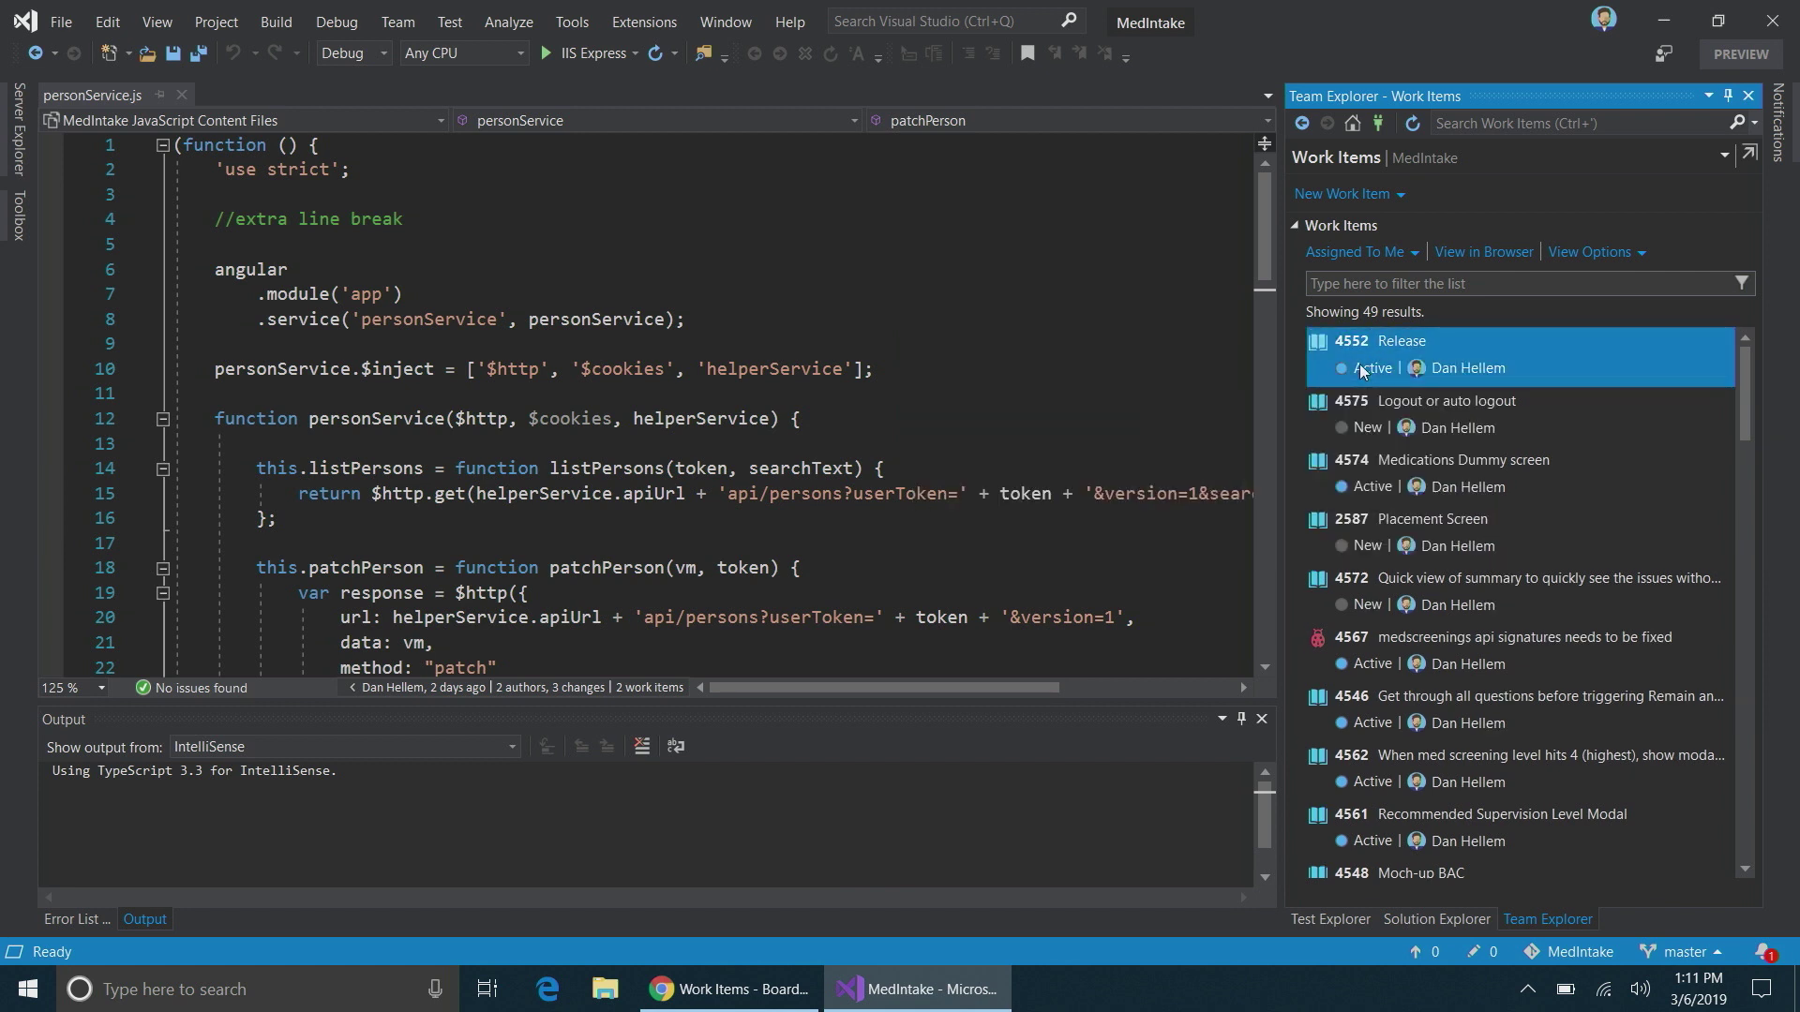
click(1362, 370)
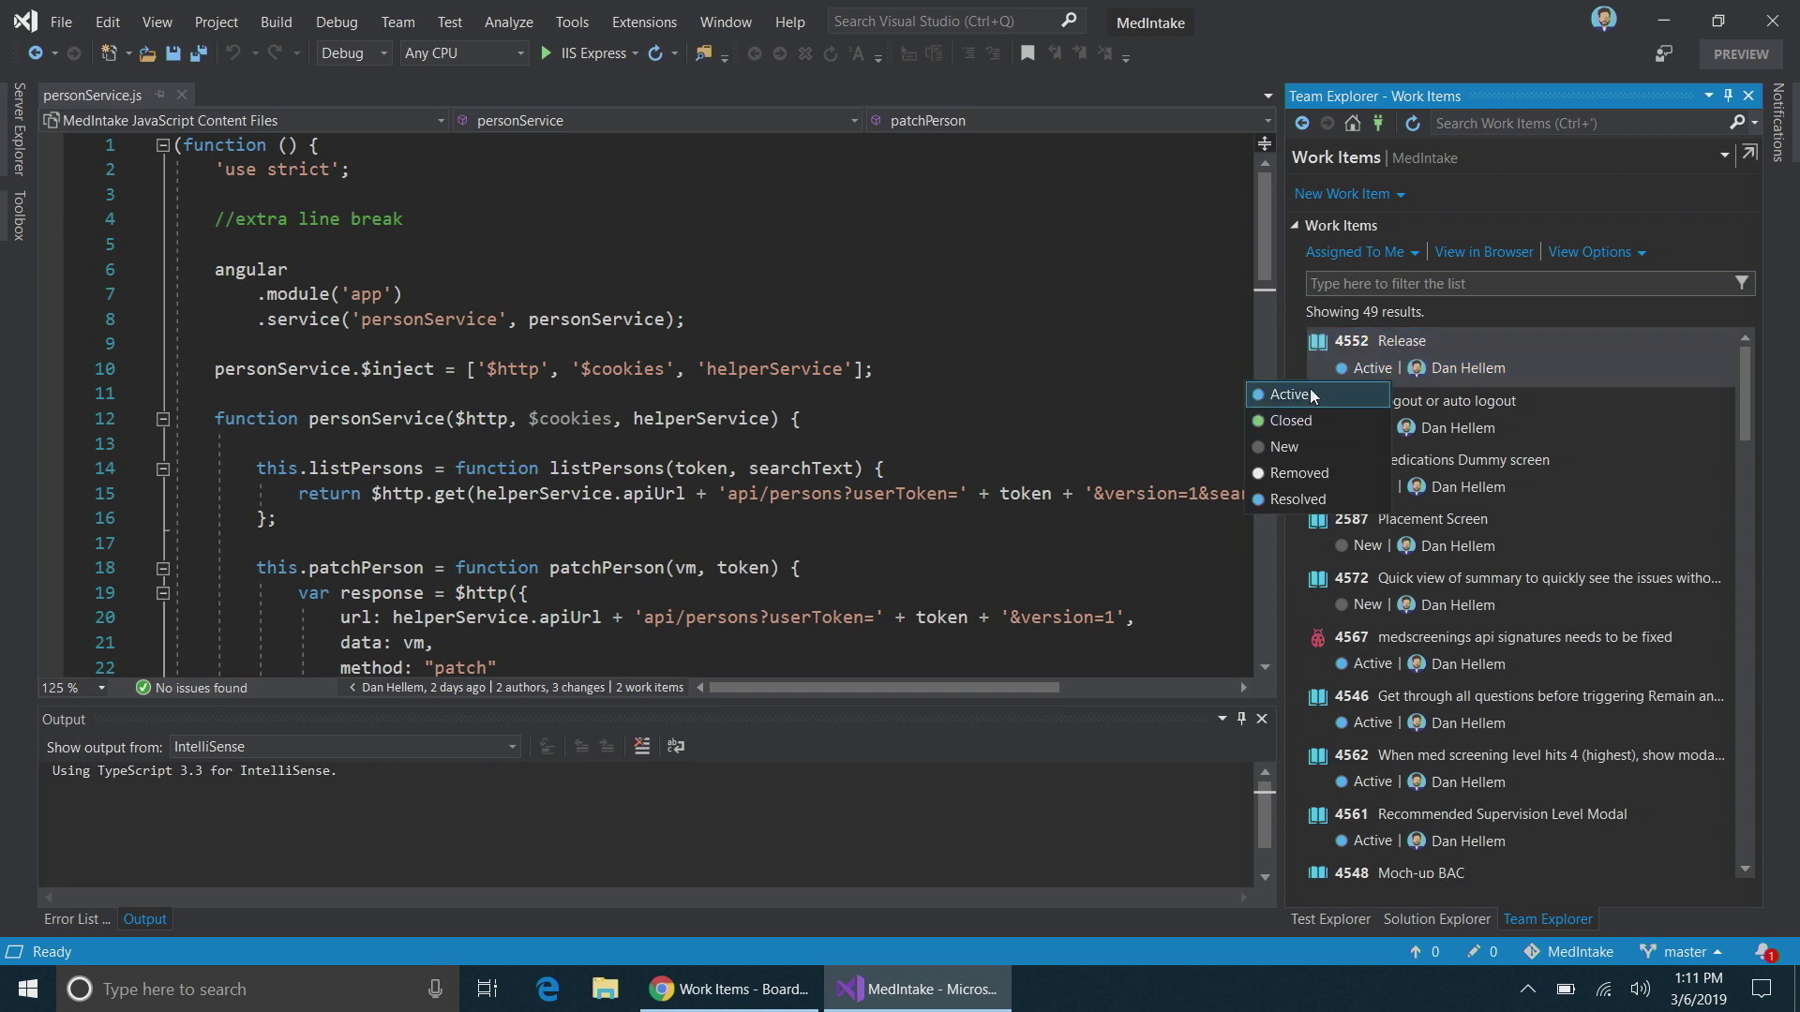
click(1695, 451)
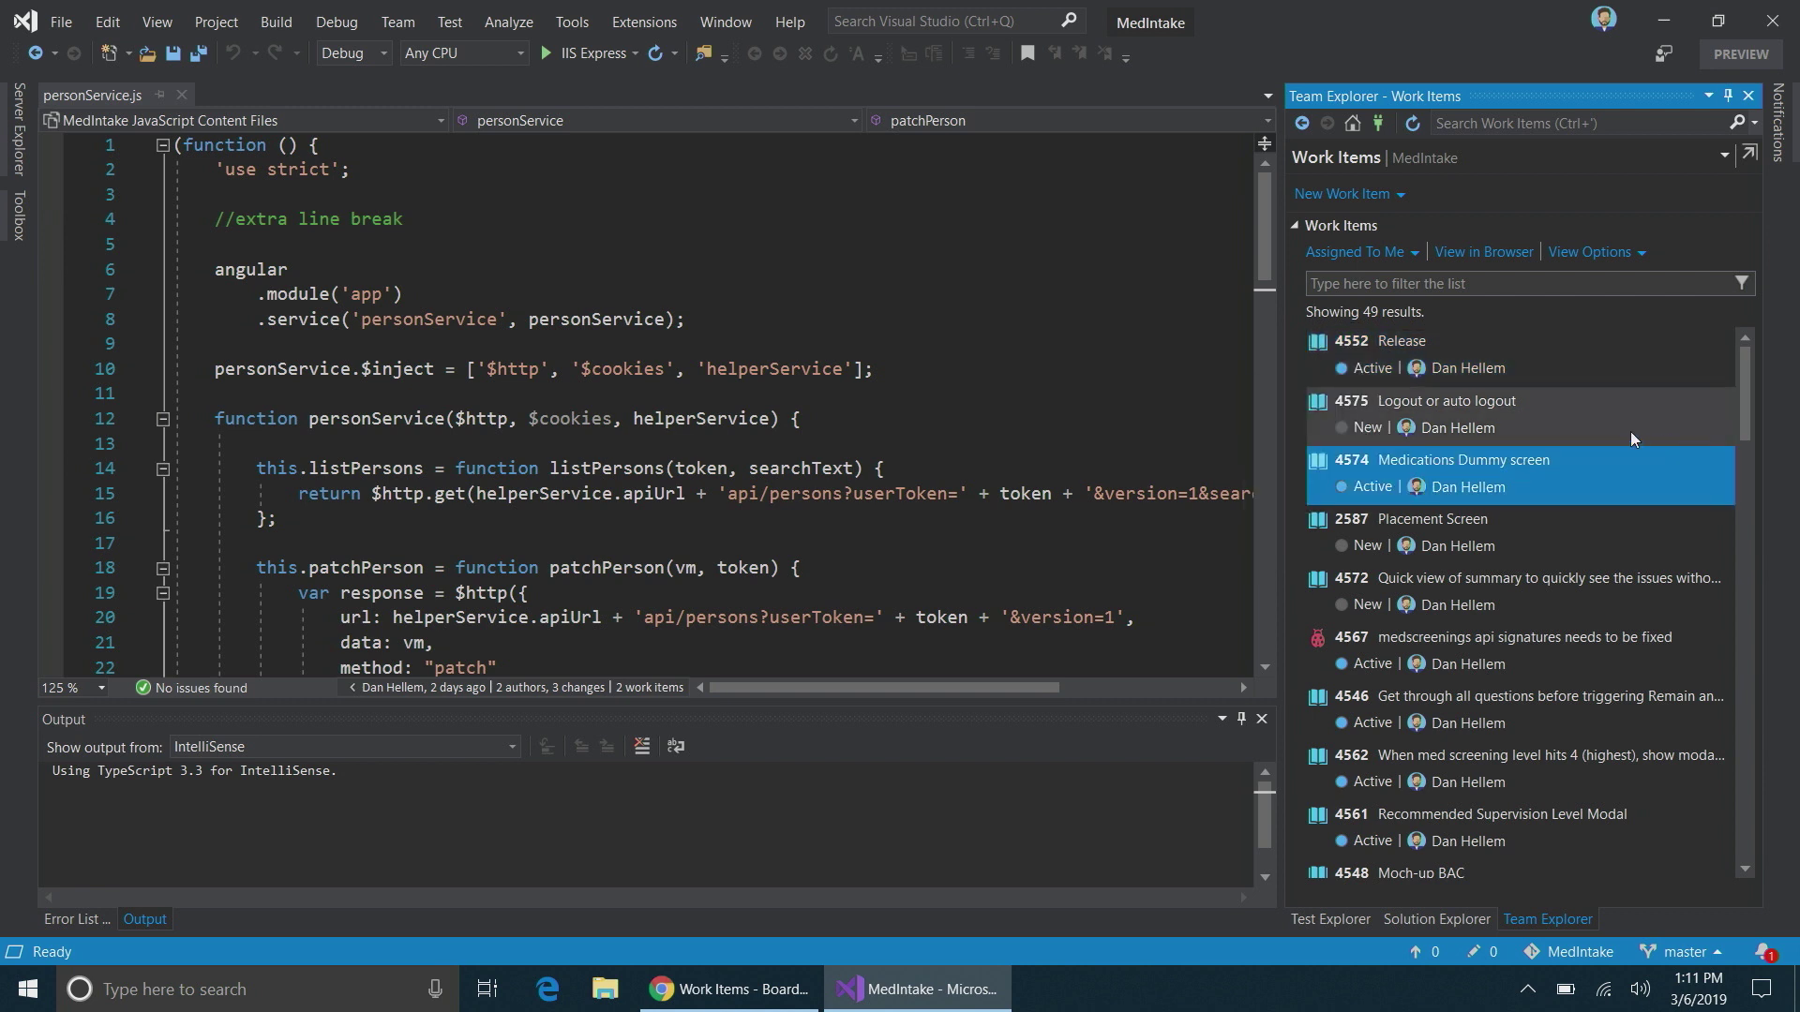
click(1421, 344)
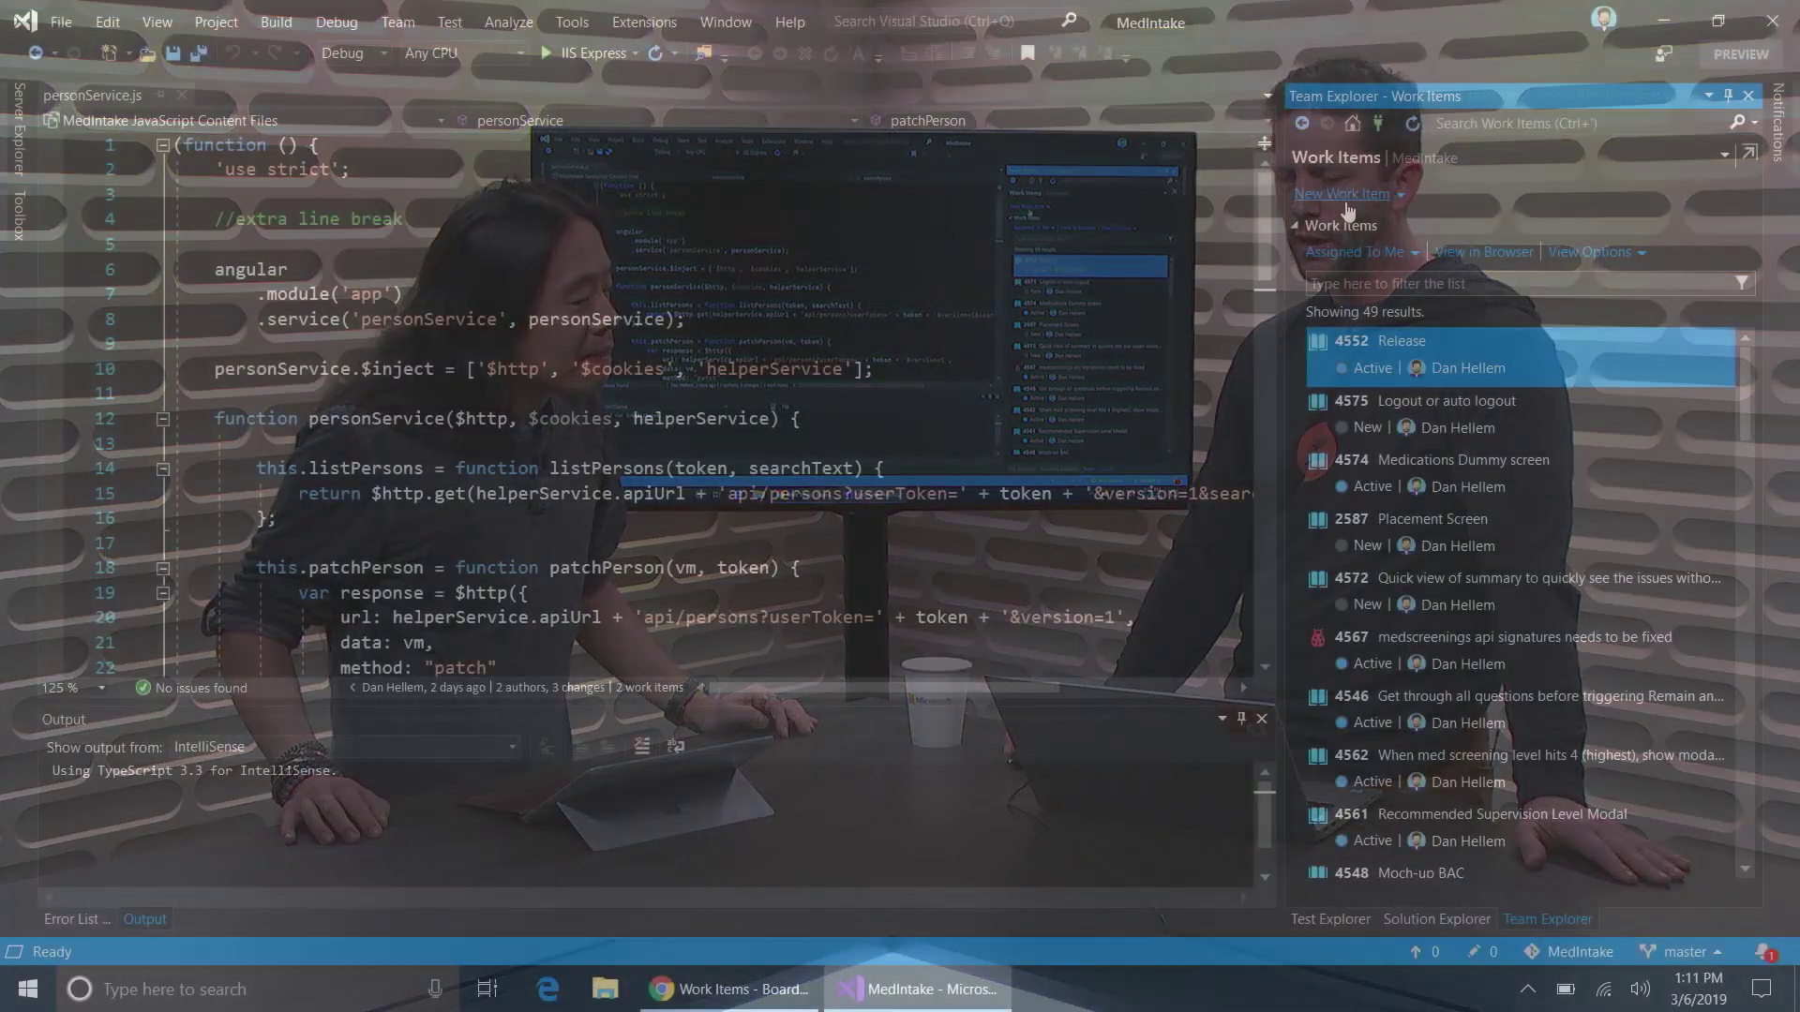
click(1343, 194)
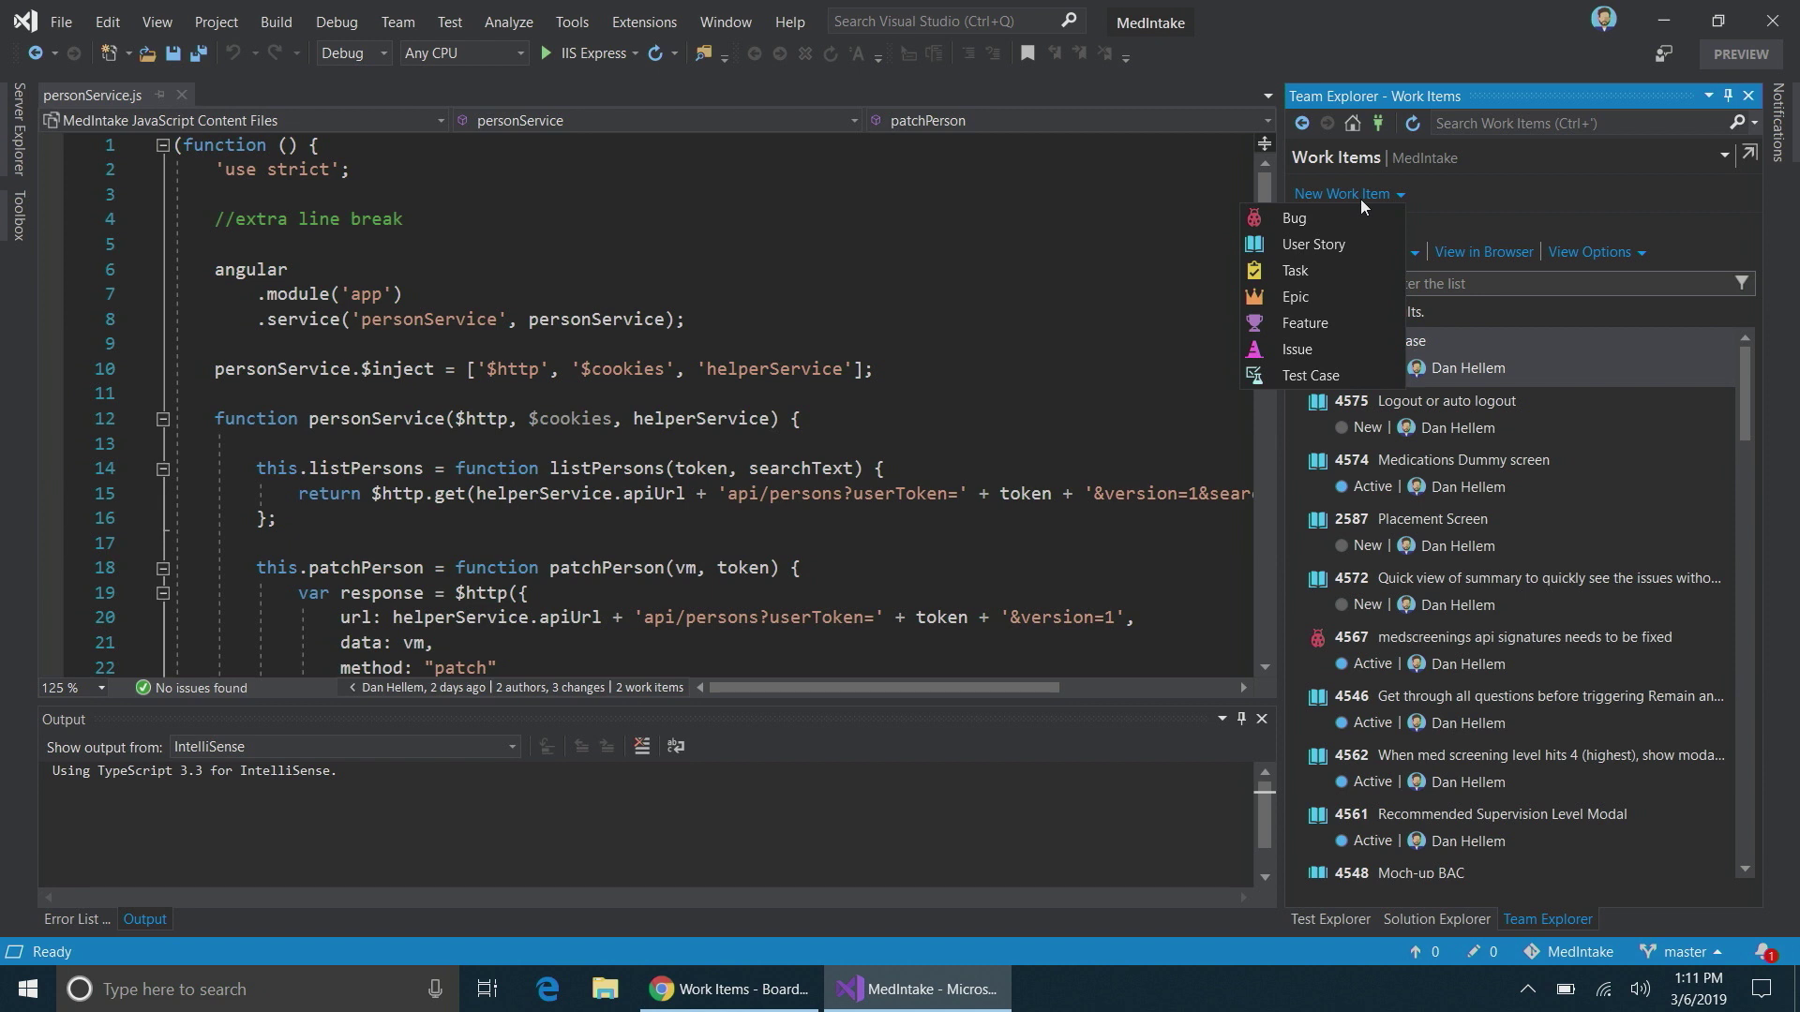
- Add a new User Story from New Work Item and enter its title
click(1331, 241)
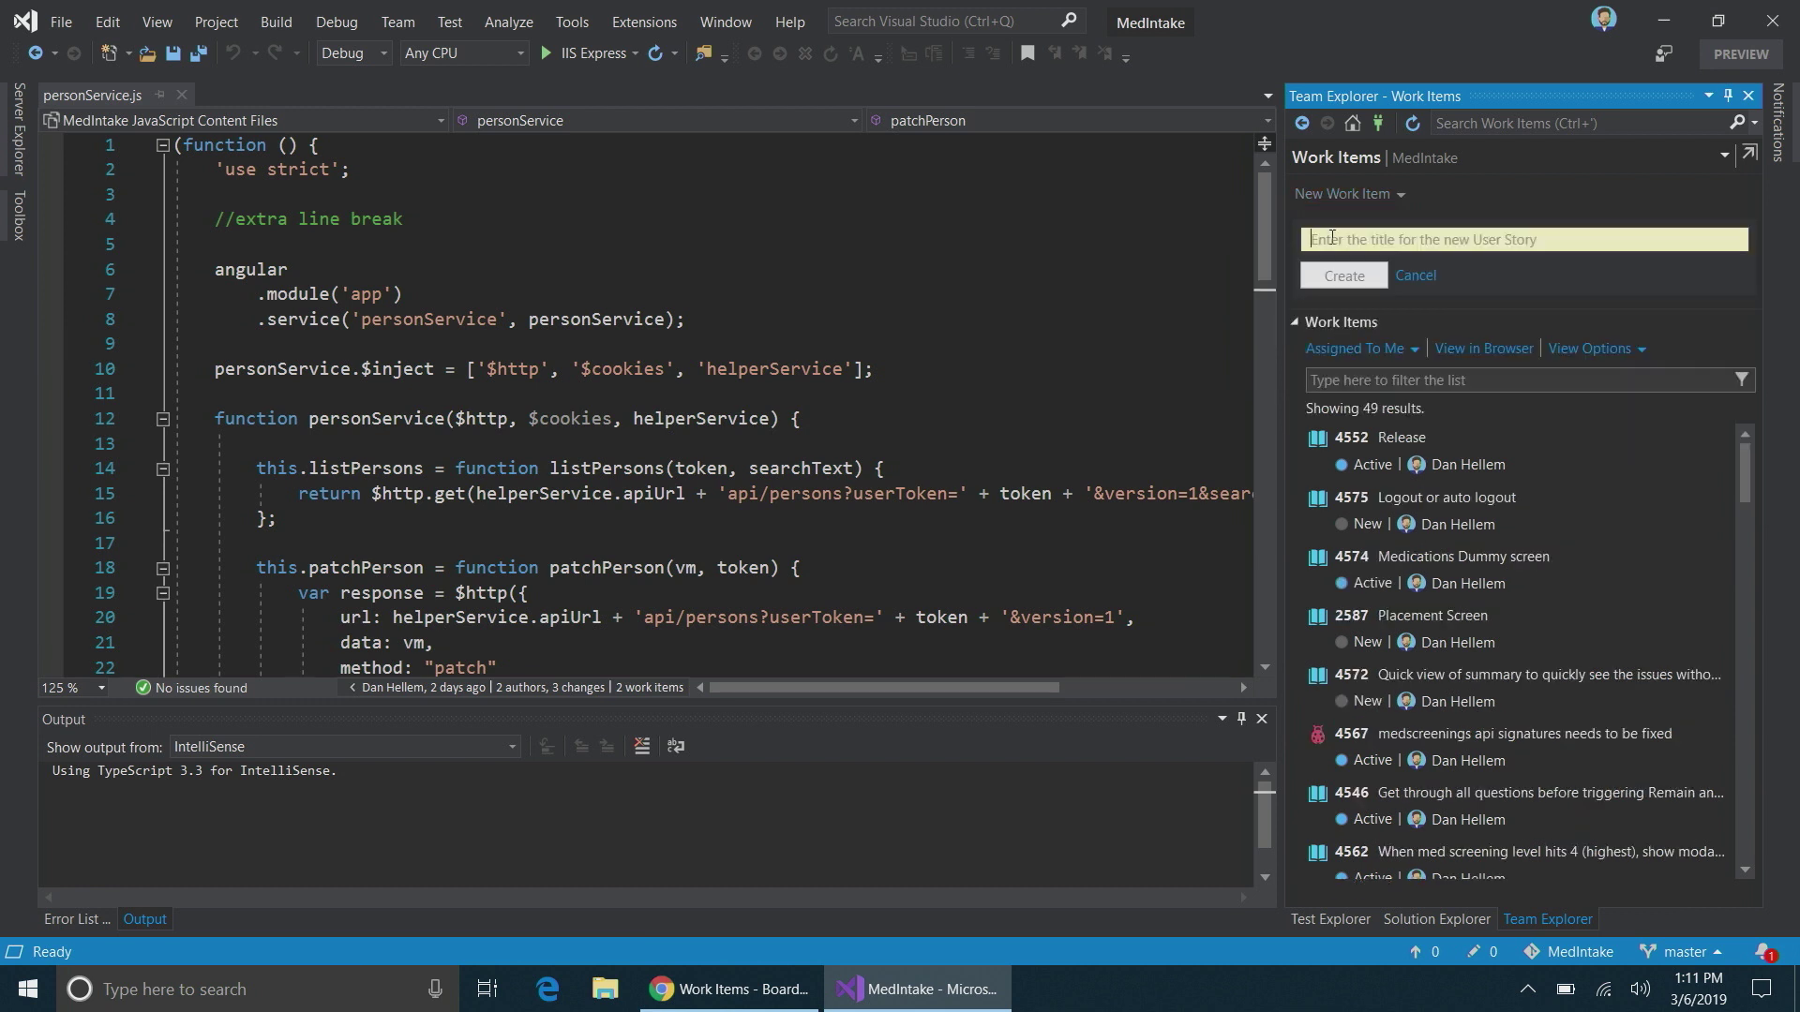
click(1330, 238)
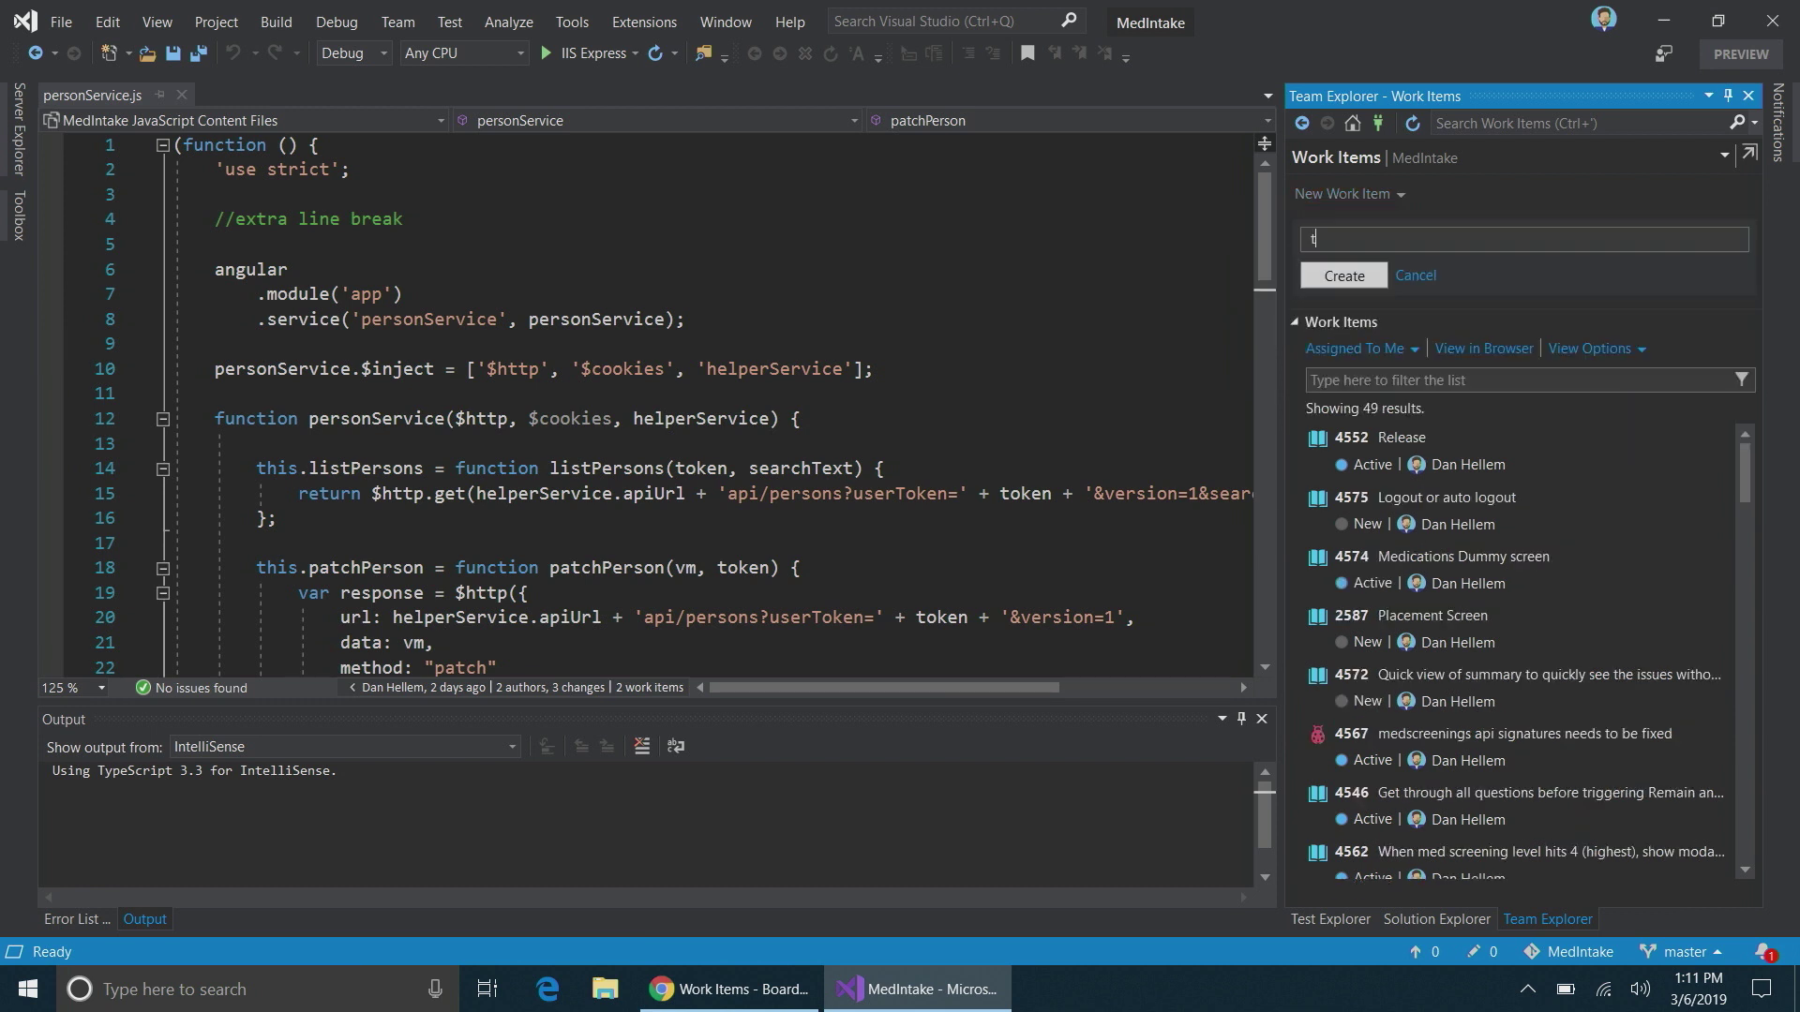
text(test)
key(Return)
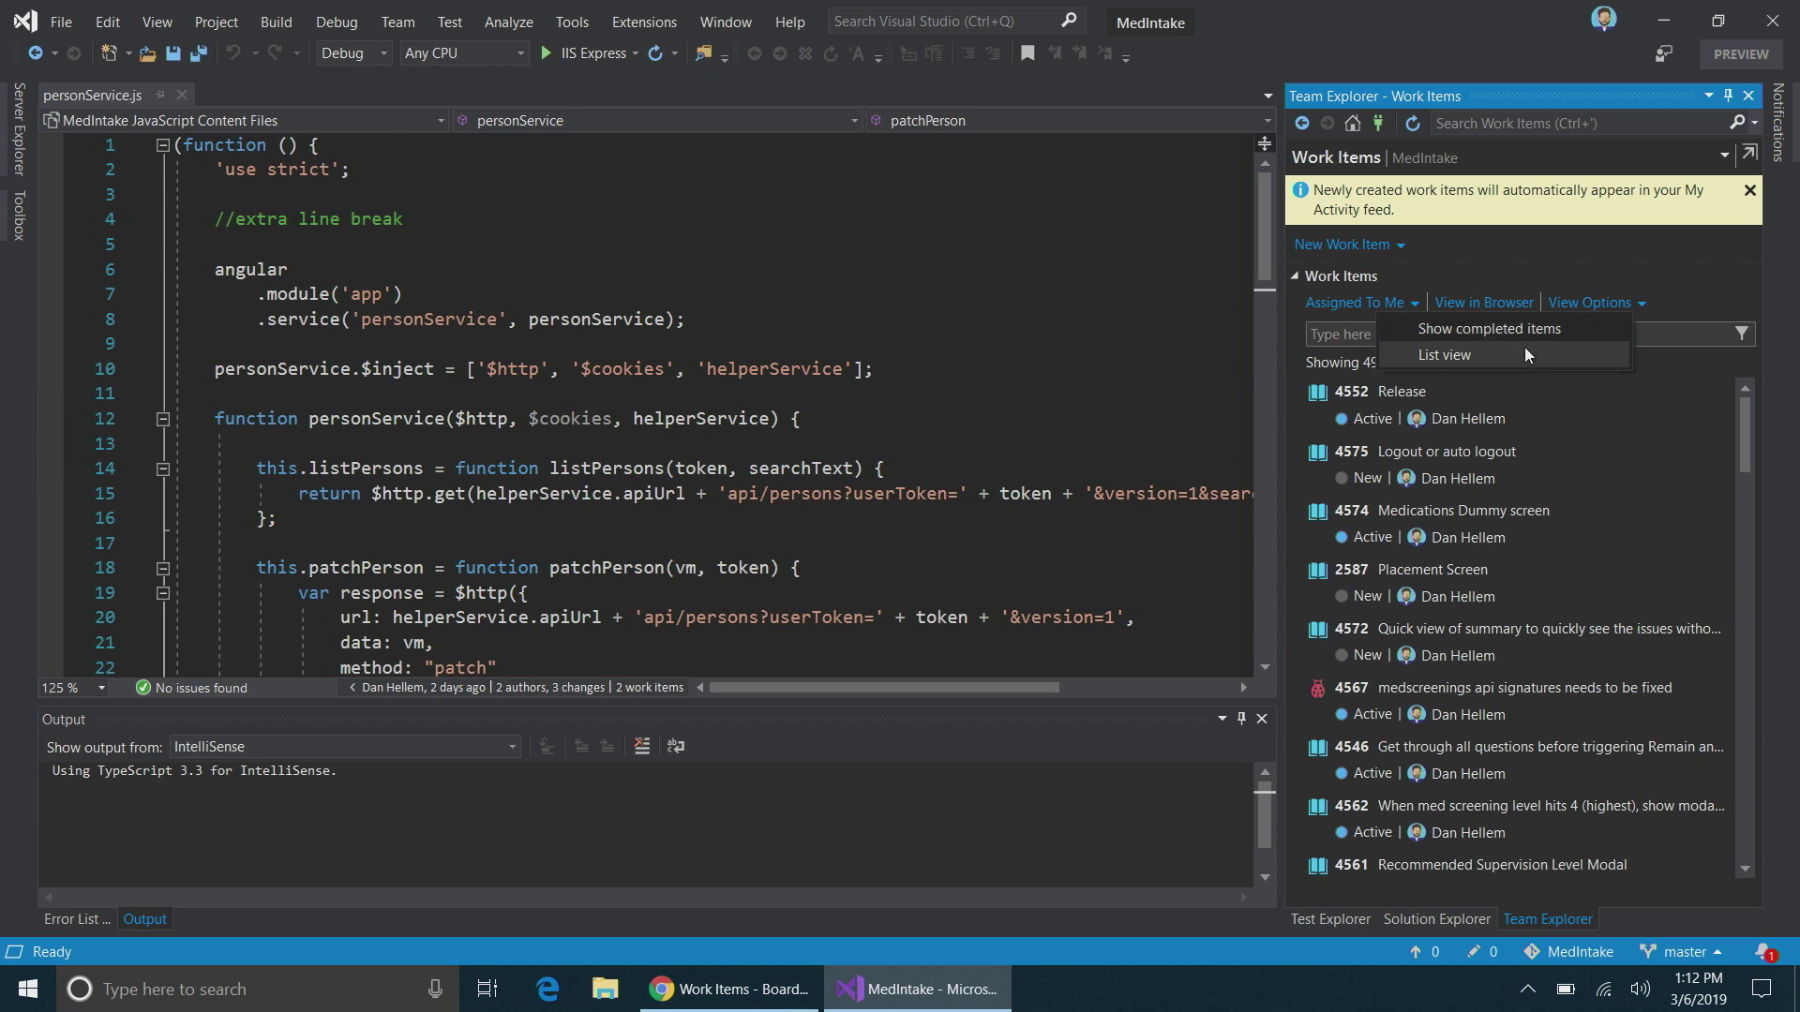
click(1524, 348)
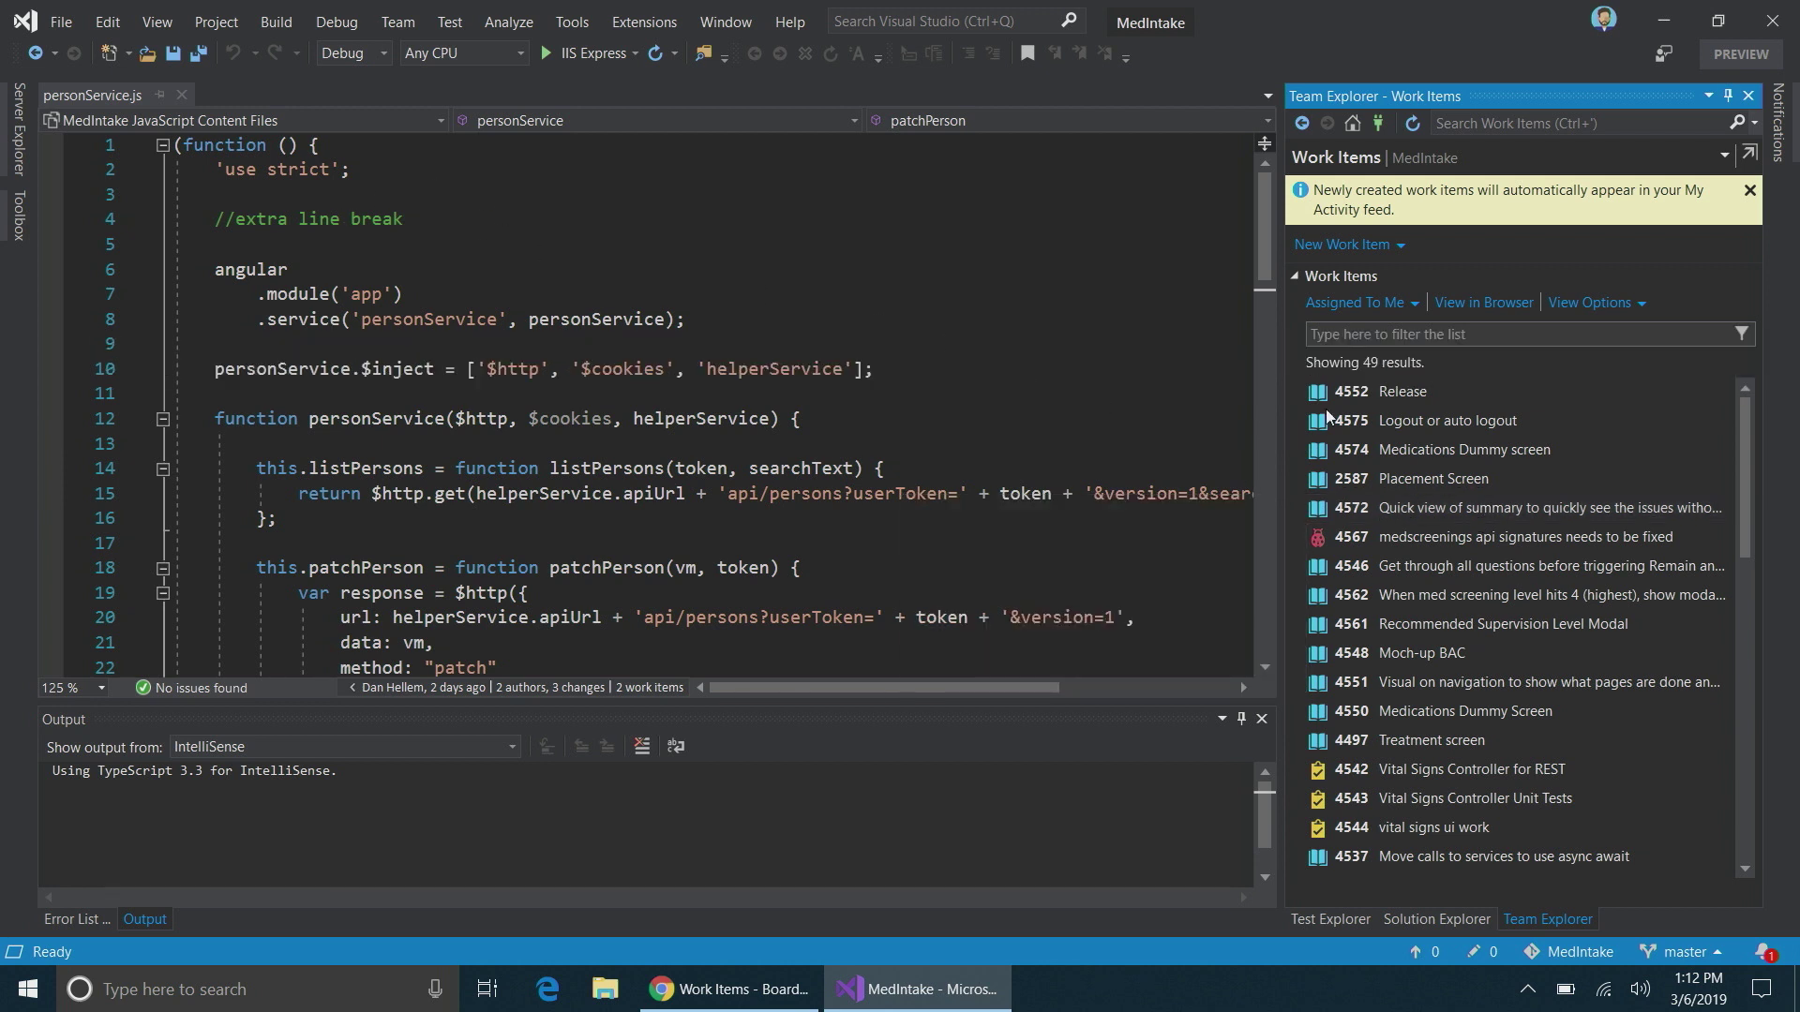
- Select work item 4552 'Release' in the compact list view
click(1411, 395)
- Branch users/dan/test off master from work item 4552 Release and check it out
right_click(1411, 396)
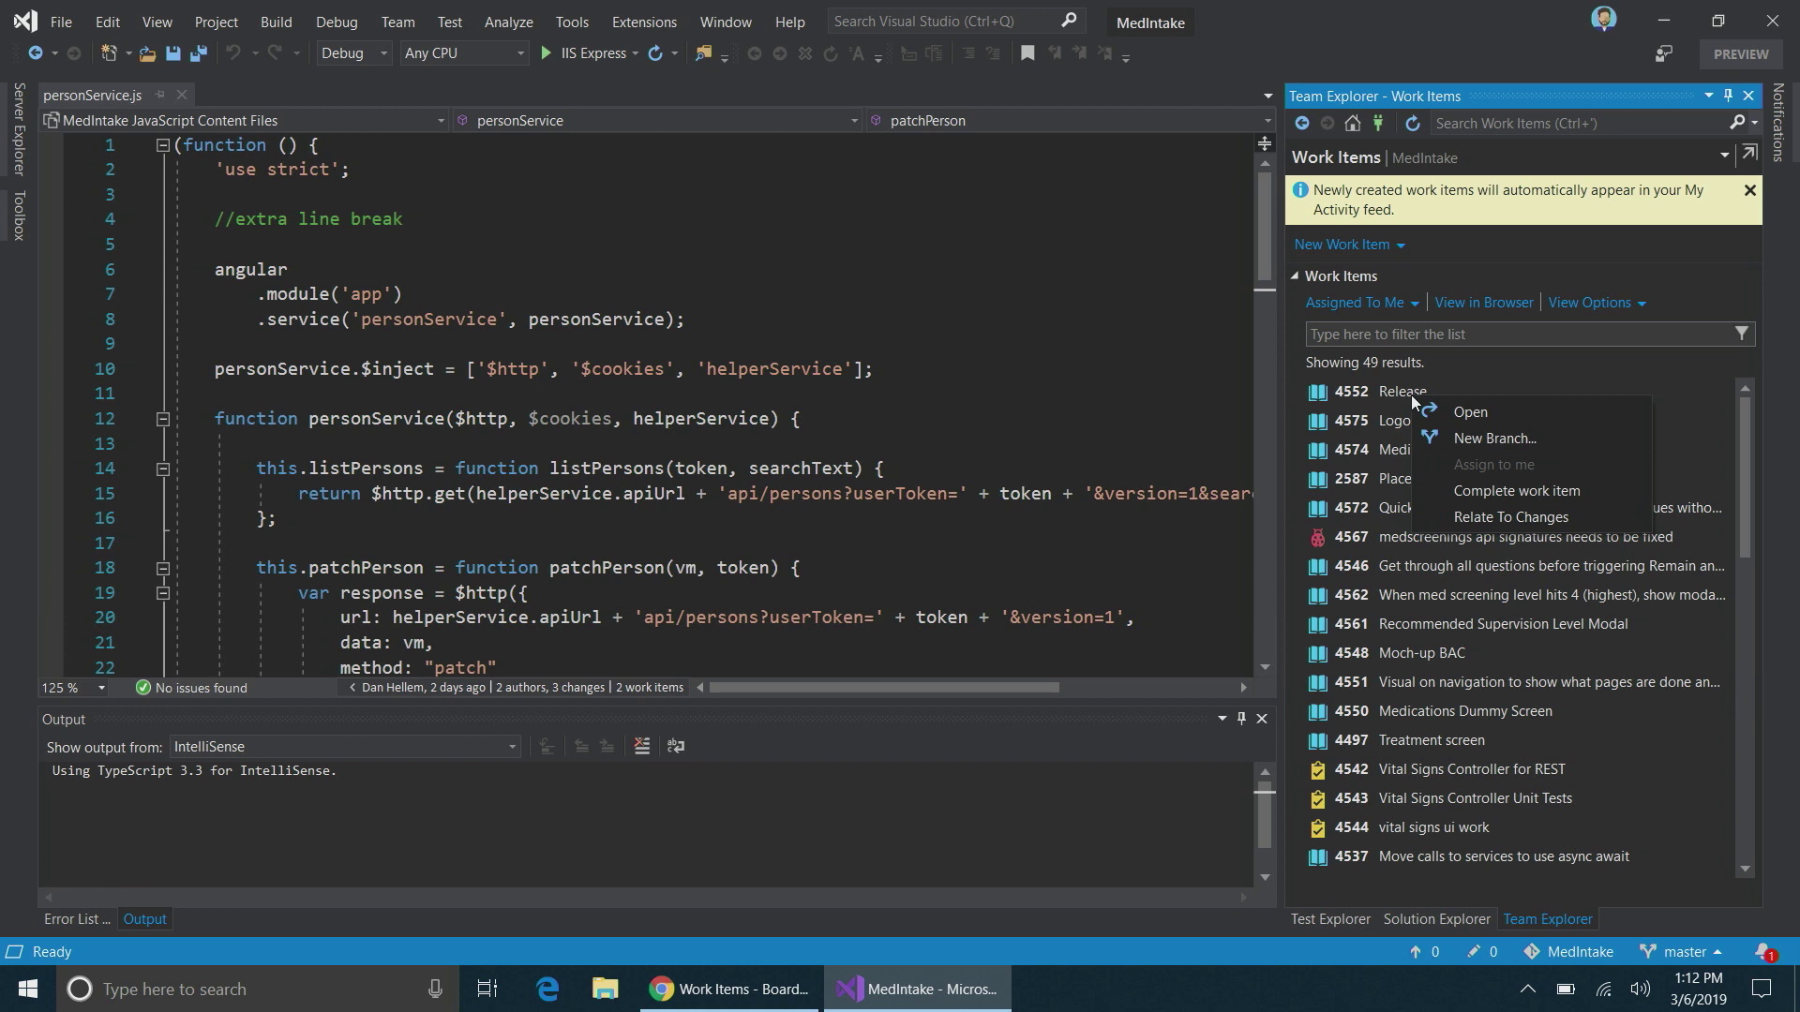
click(1463, 439)
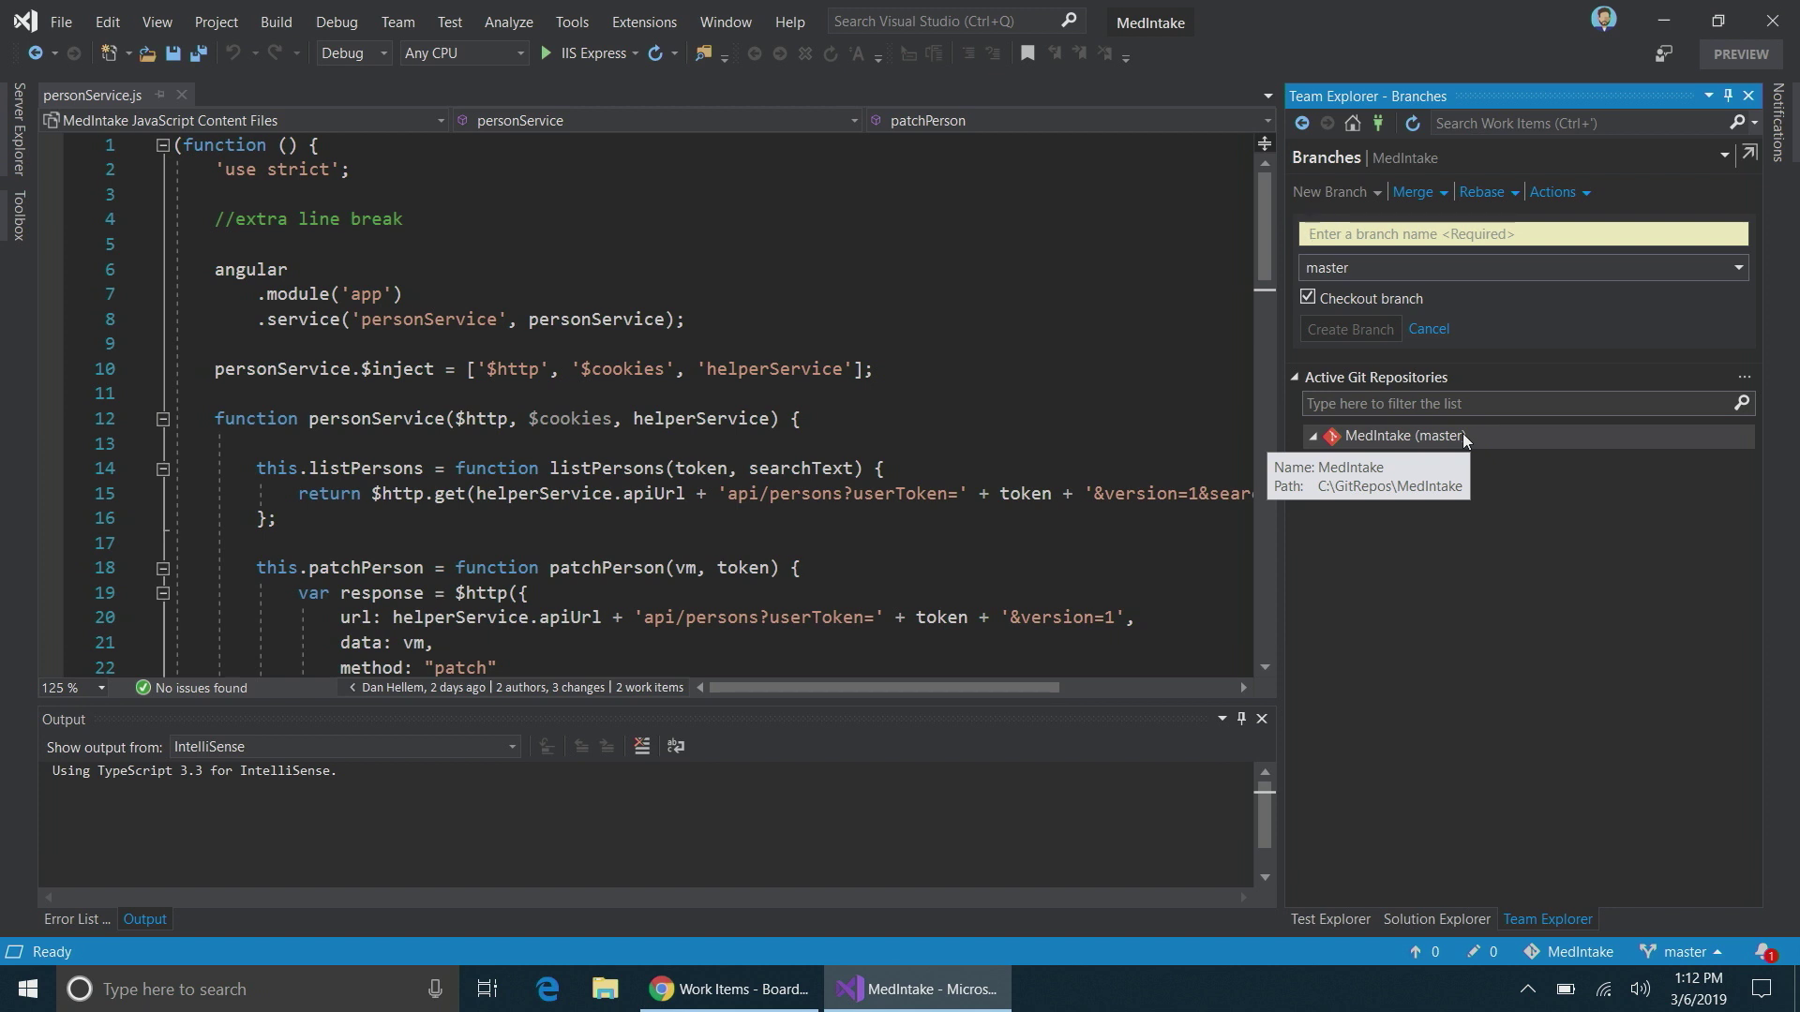
text(users)
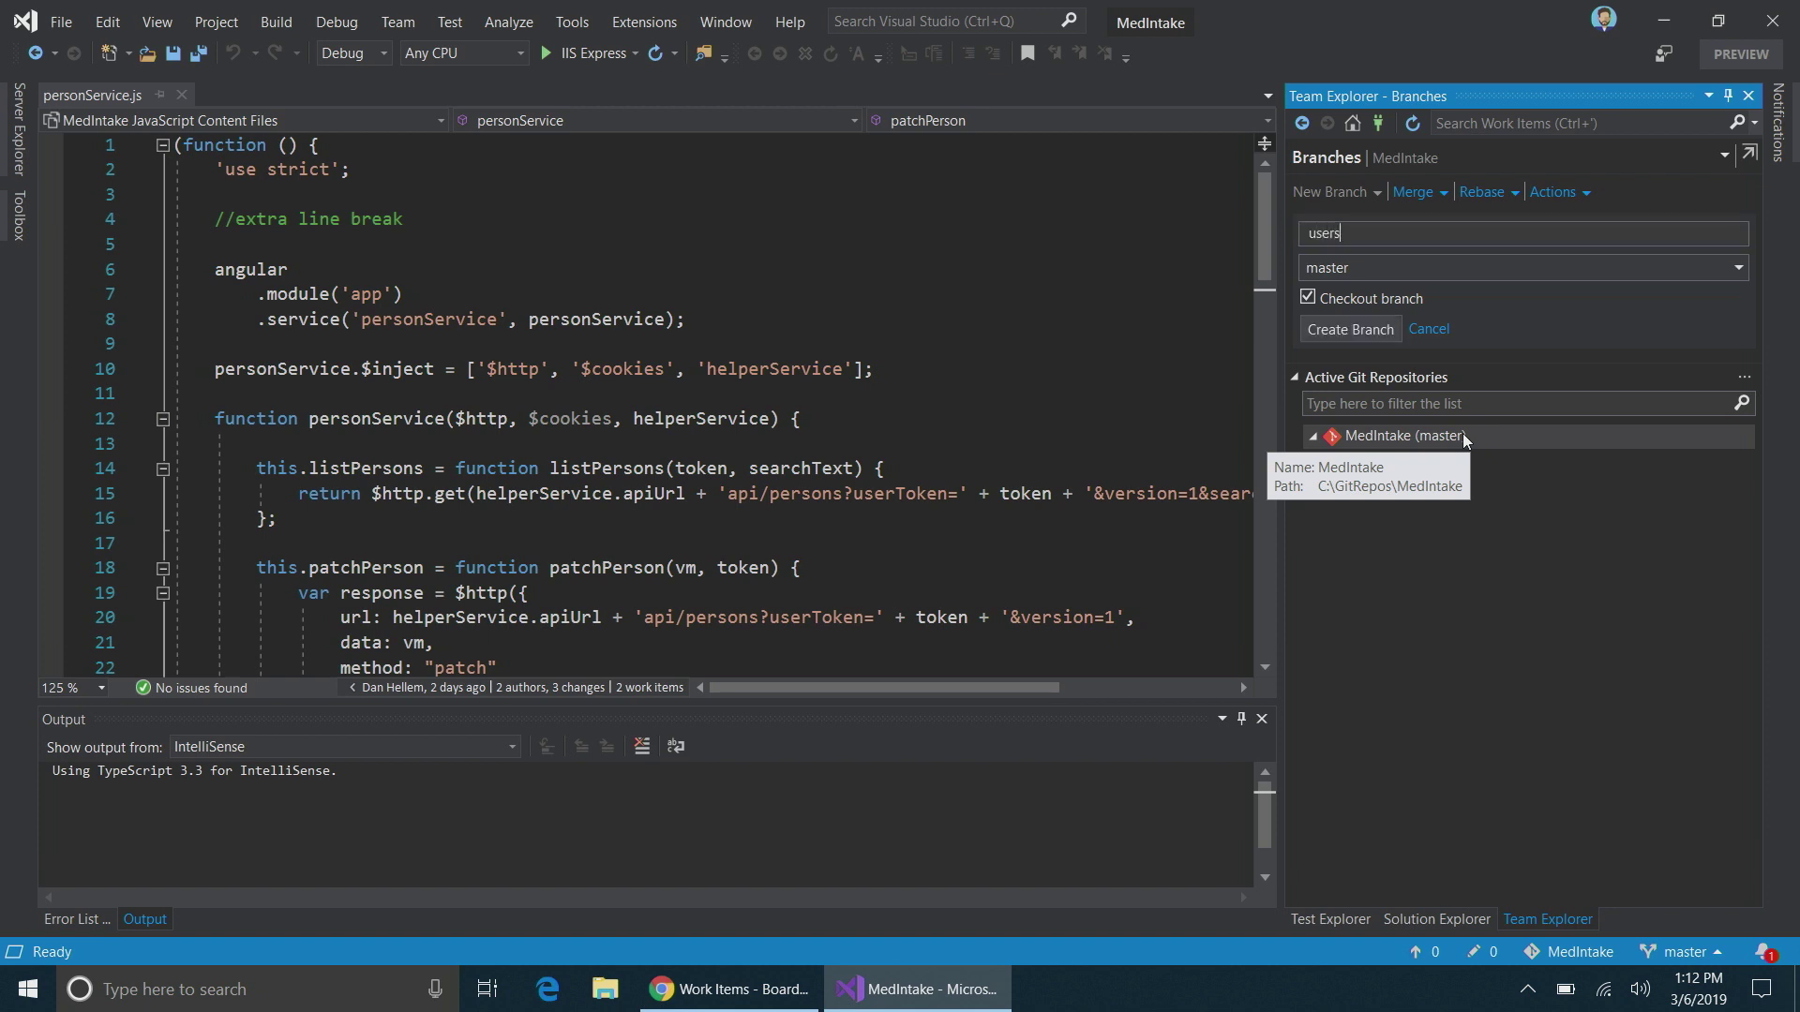
text(/dan/test)
click(1354, 330)
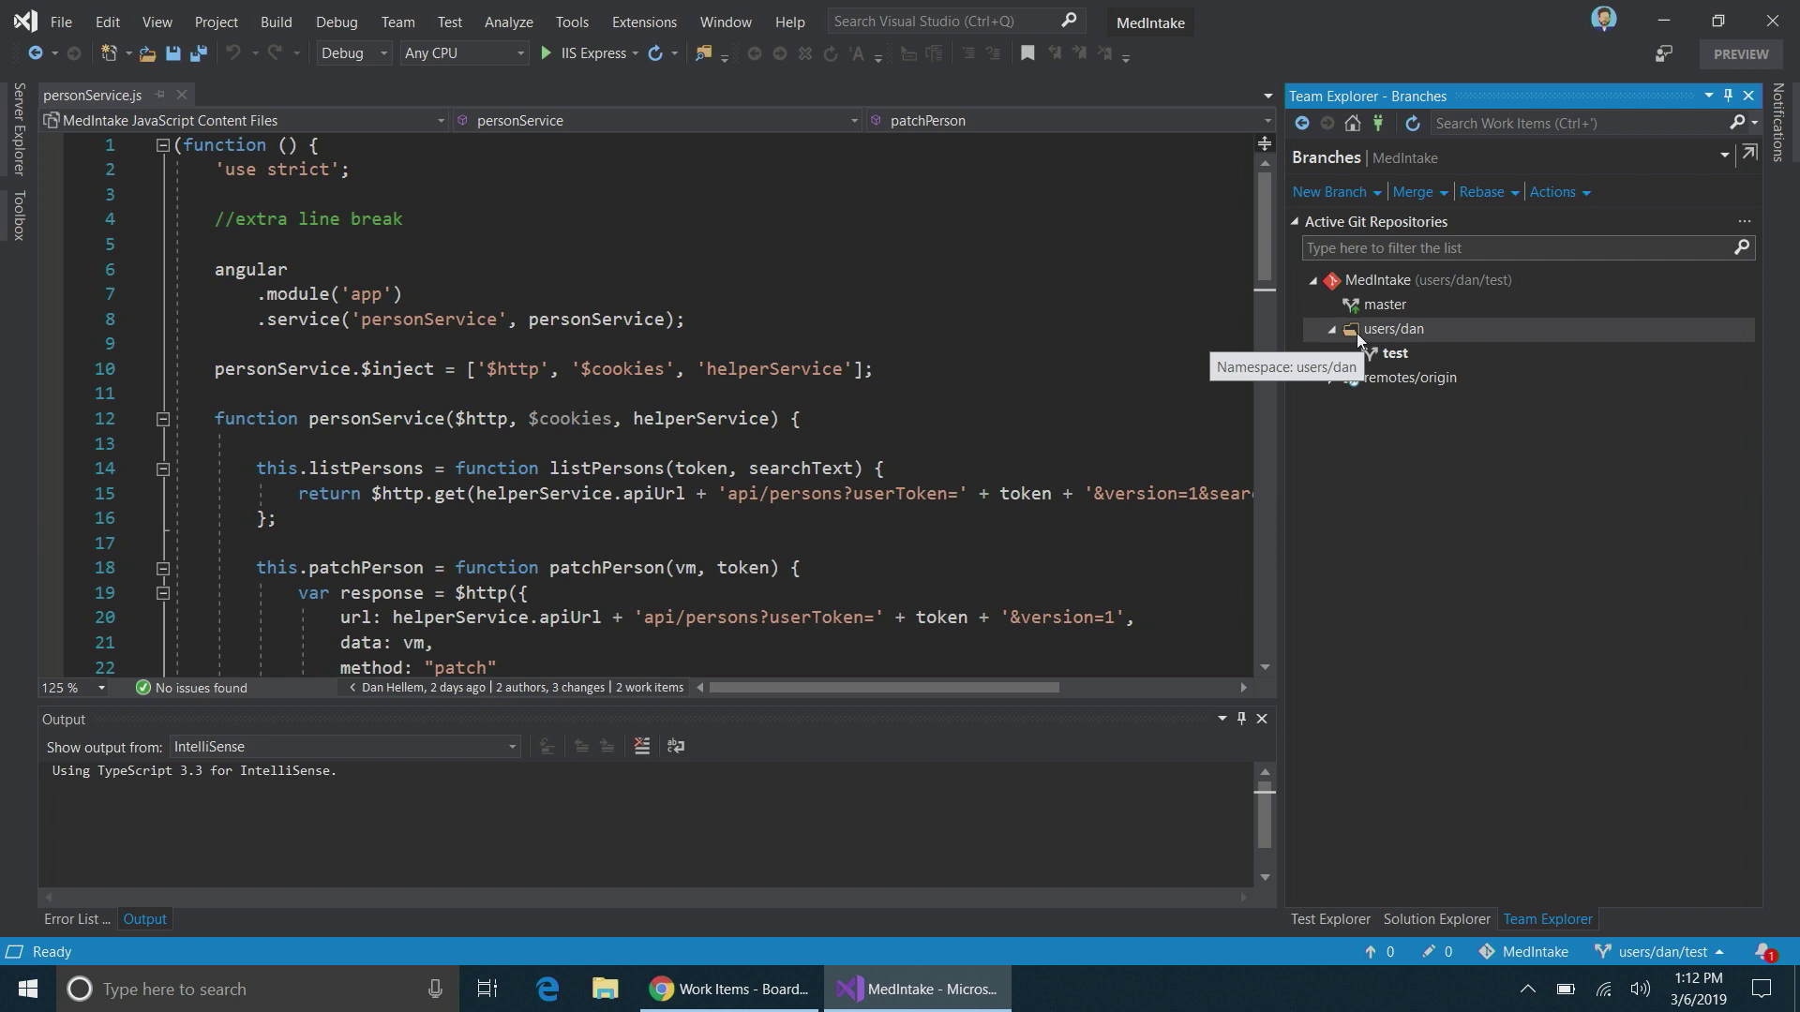
click(1355, 129)
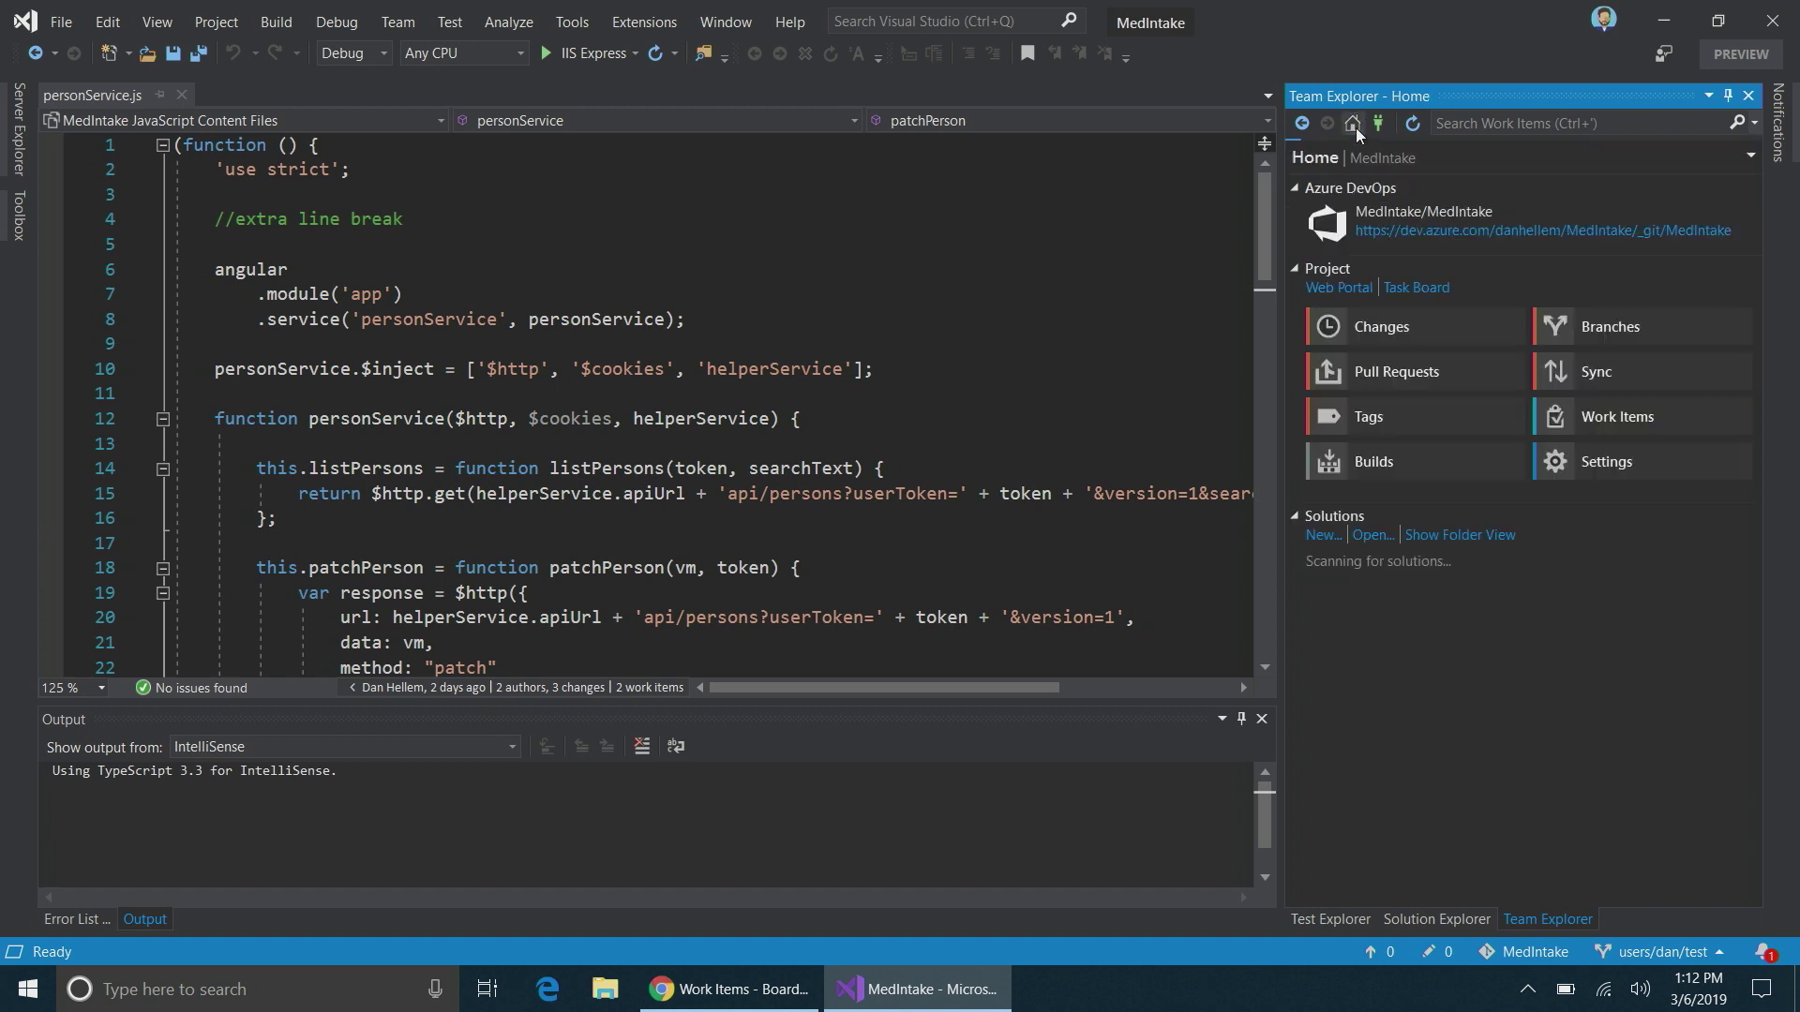
- Verify Release is listed under Related Work Items in Changes, then return Home
click(1452, 349)
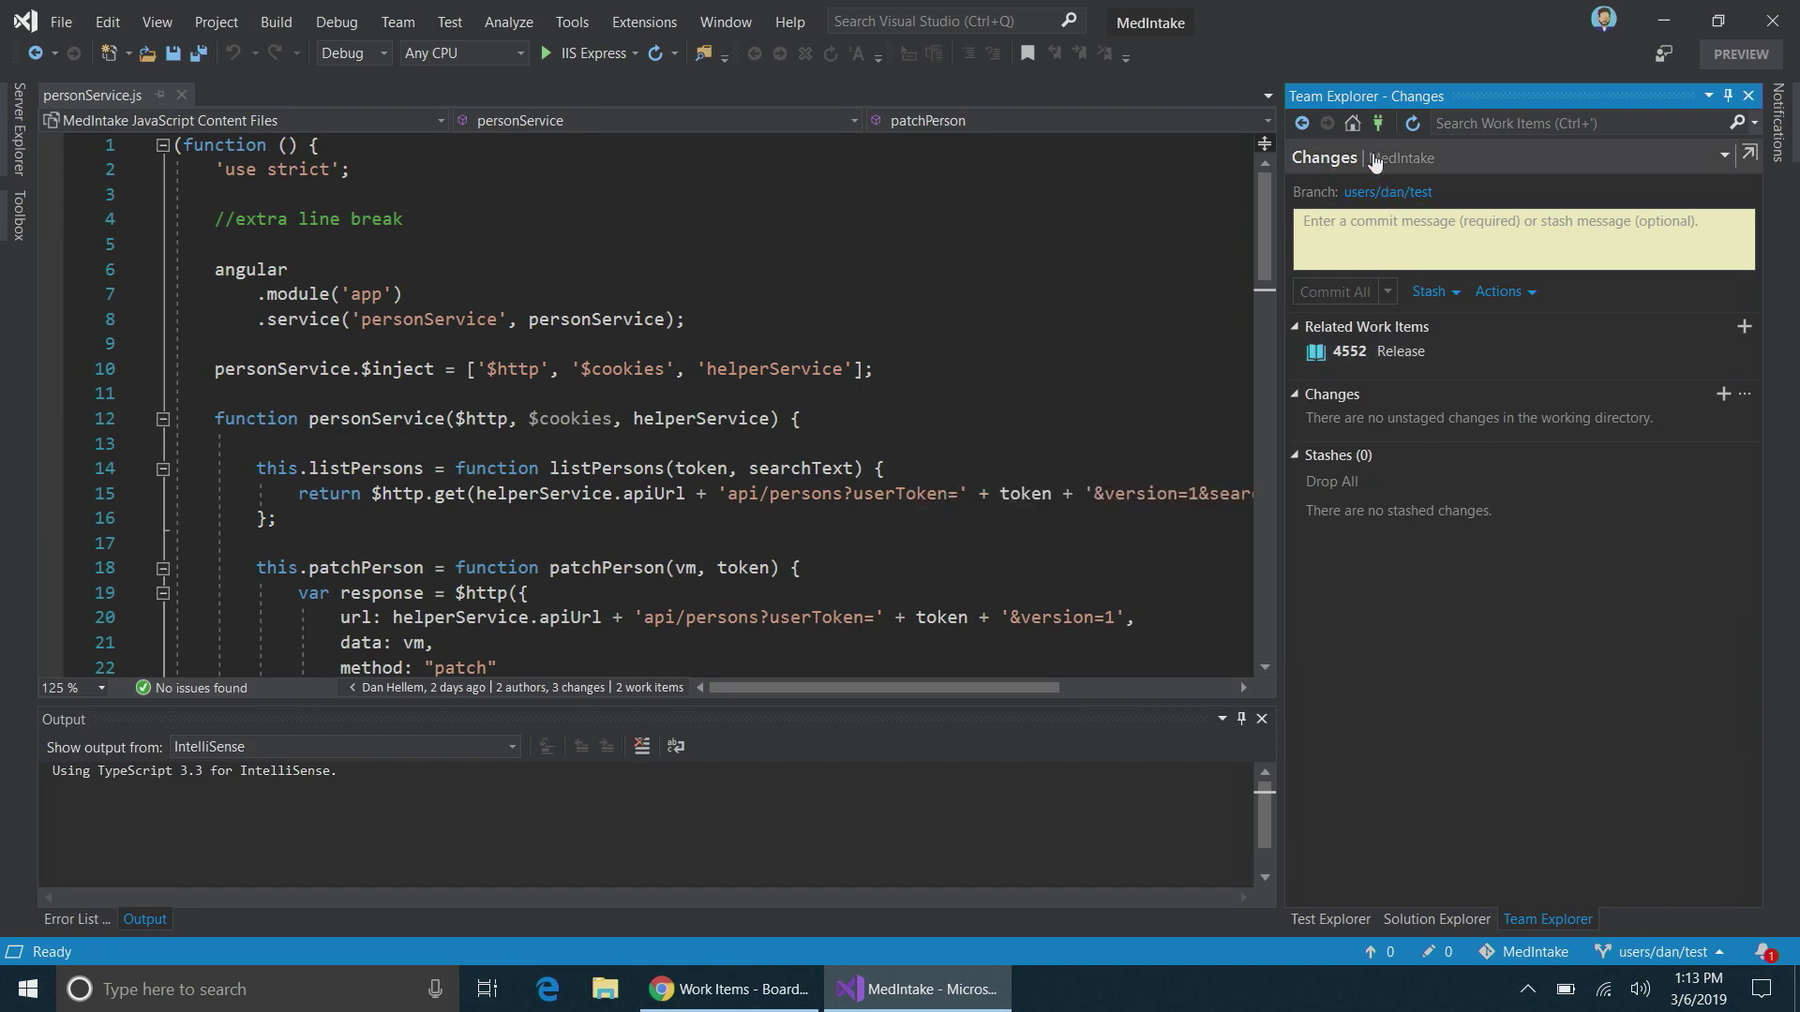
click(1353, 122)
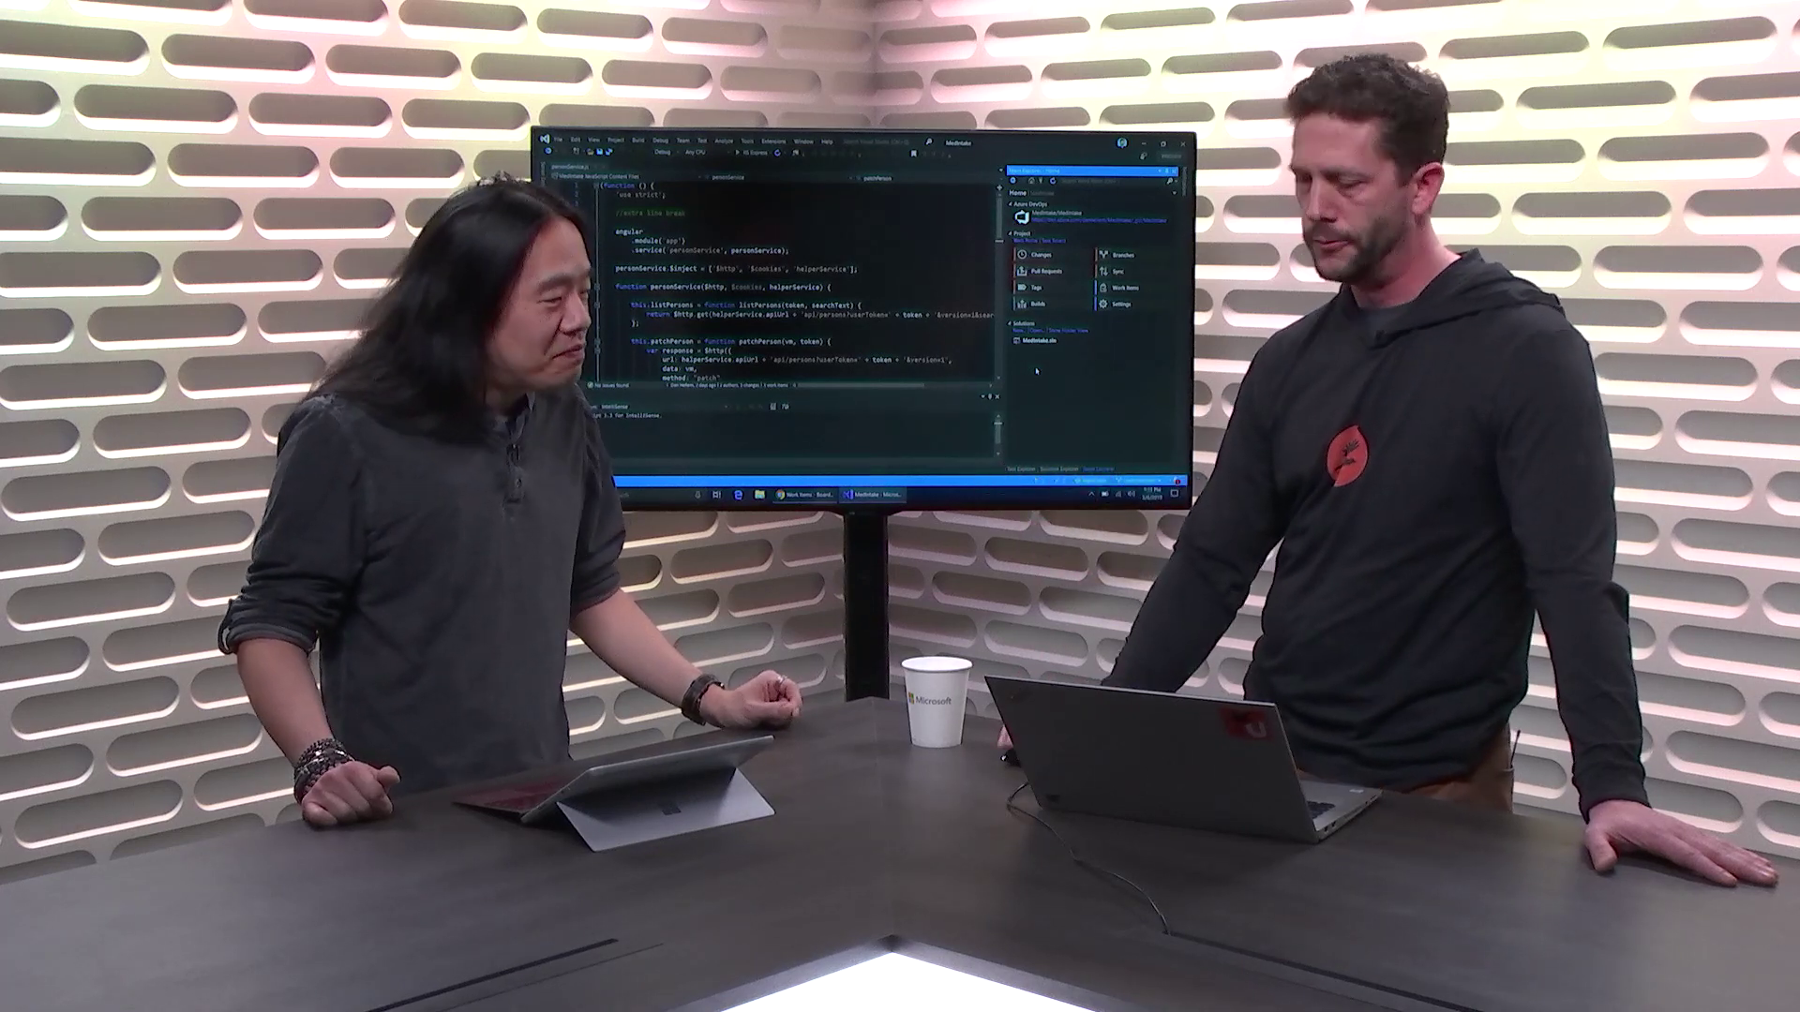
- Relate work item 2587 to the pending changes
click(1120, 287)
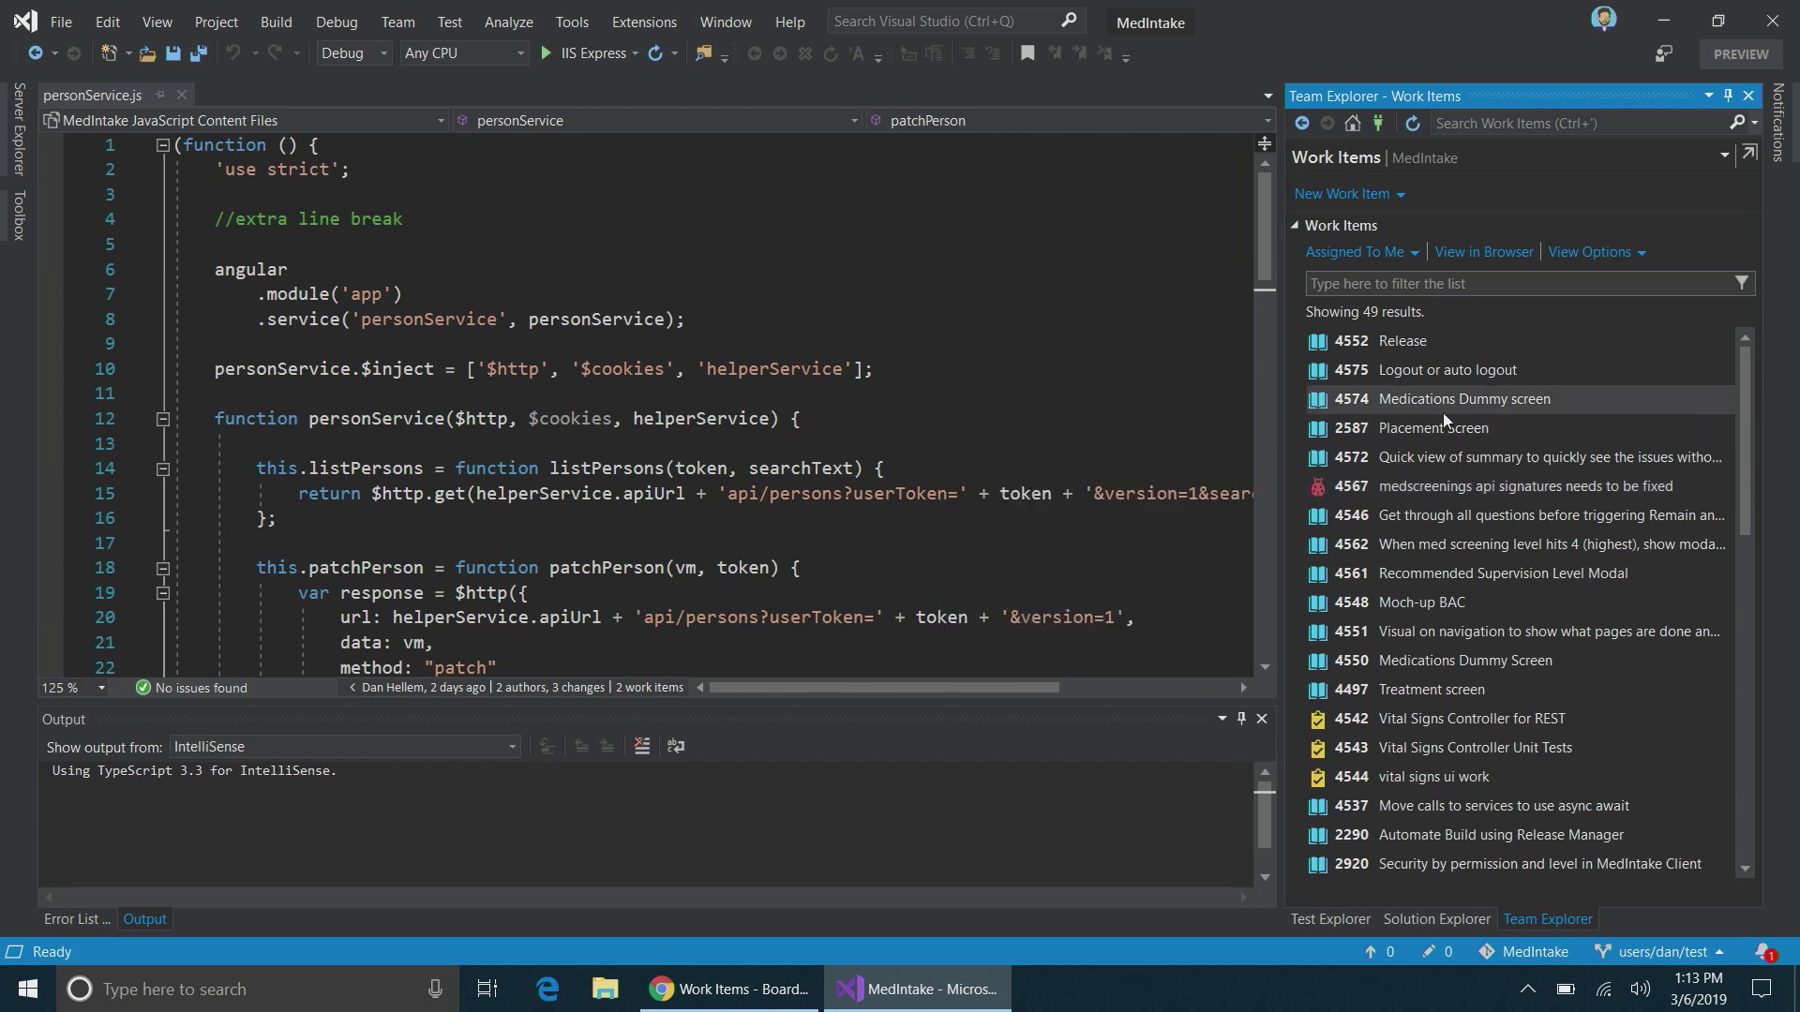
right_click(1440, 428)
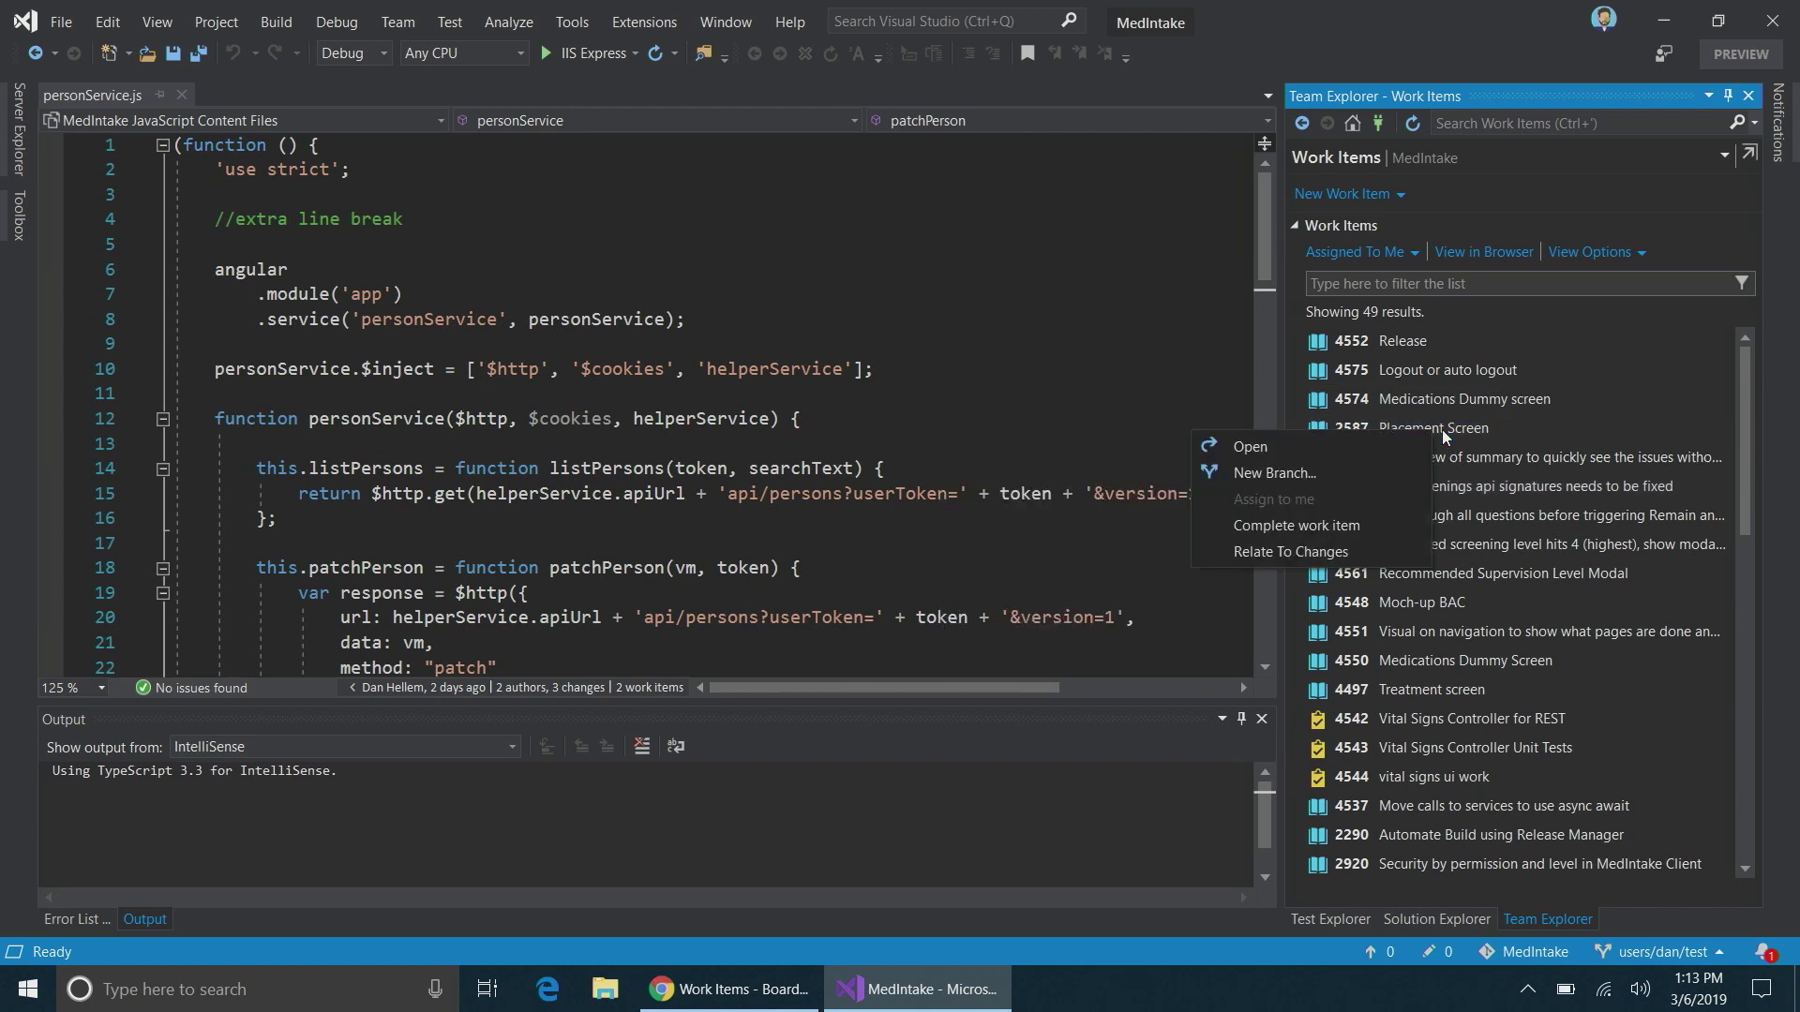
click(1348, 551)
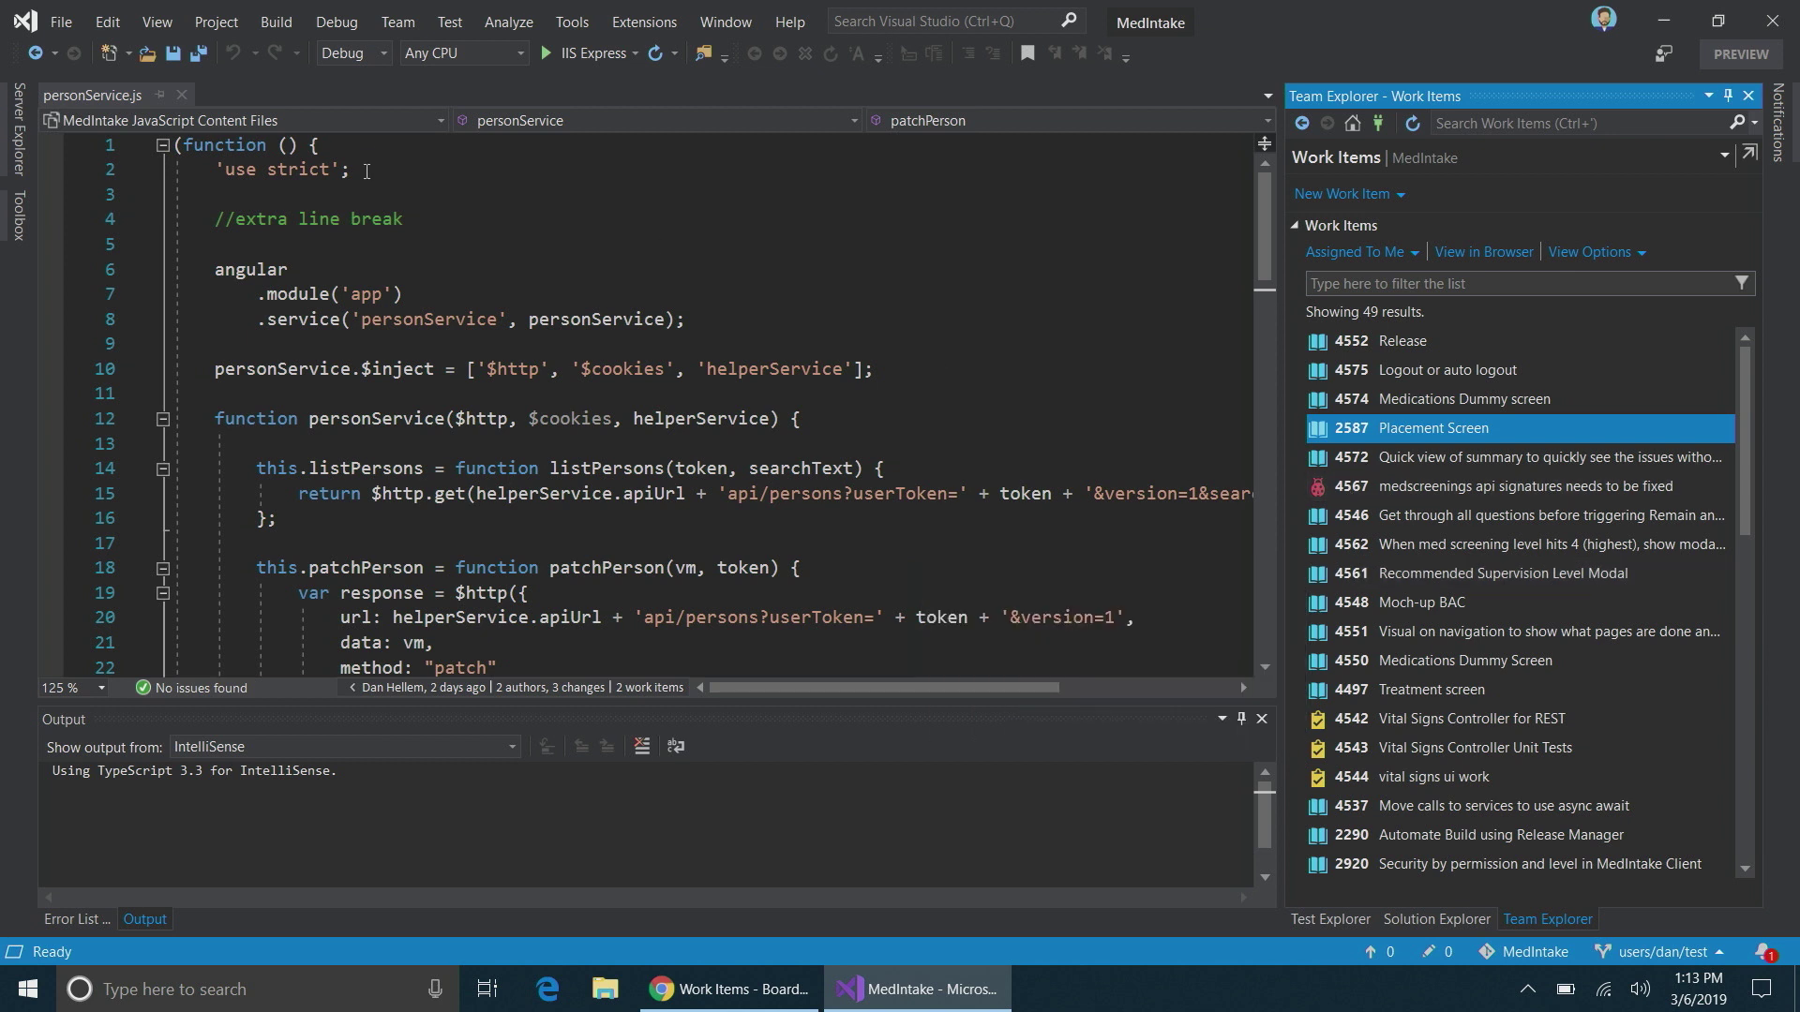
- Delete the //extra line break comment from personService.js
drag(415, 223, 227, 197)
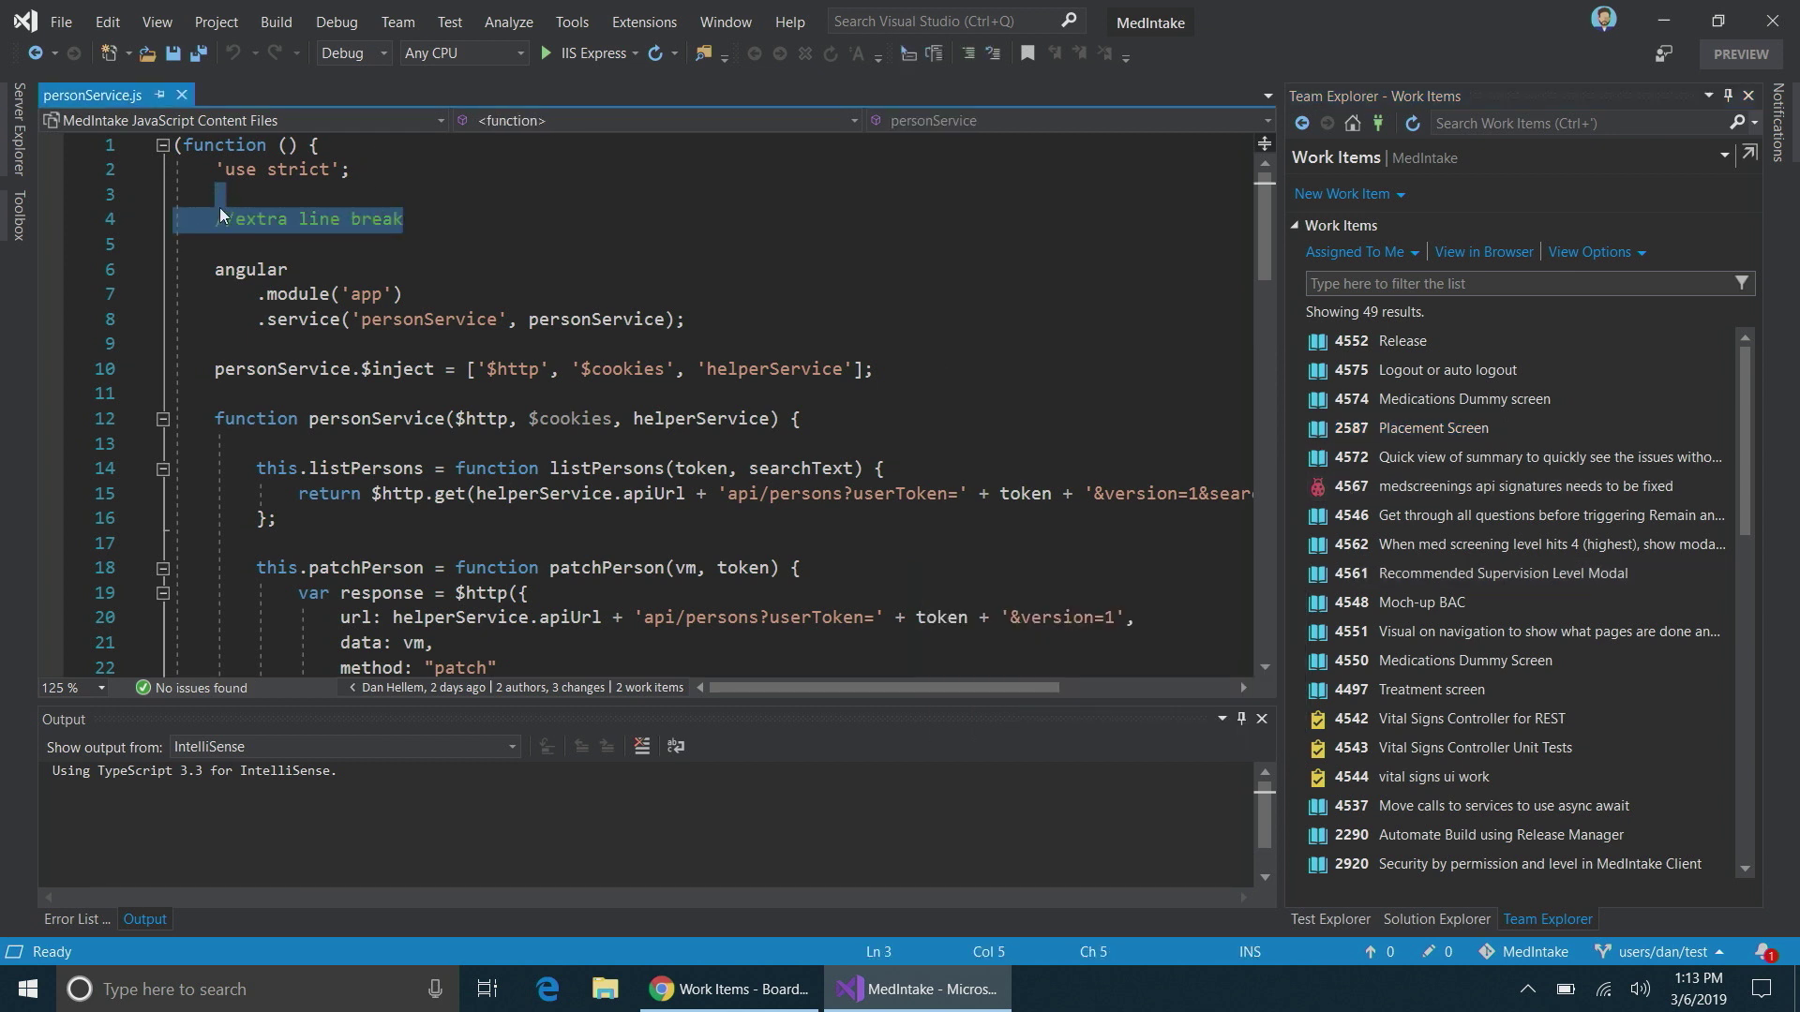
key(Delete)
key(Delete)
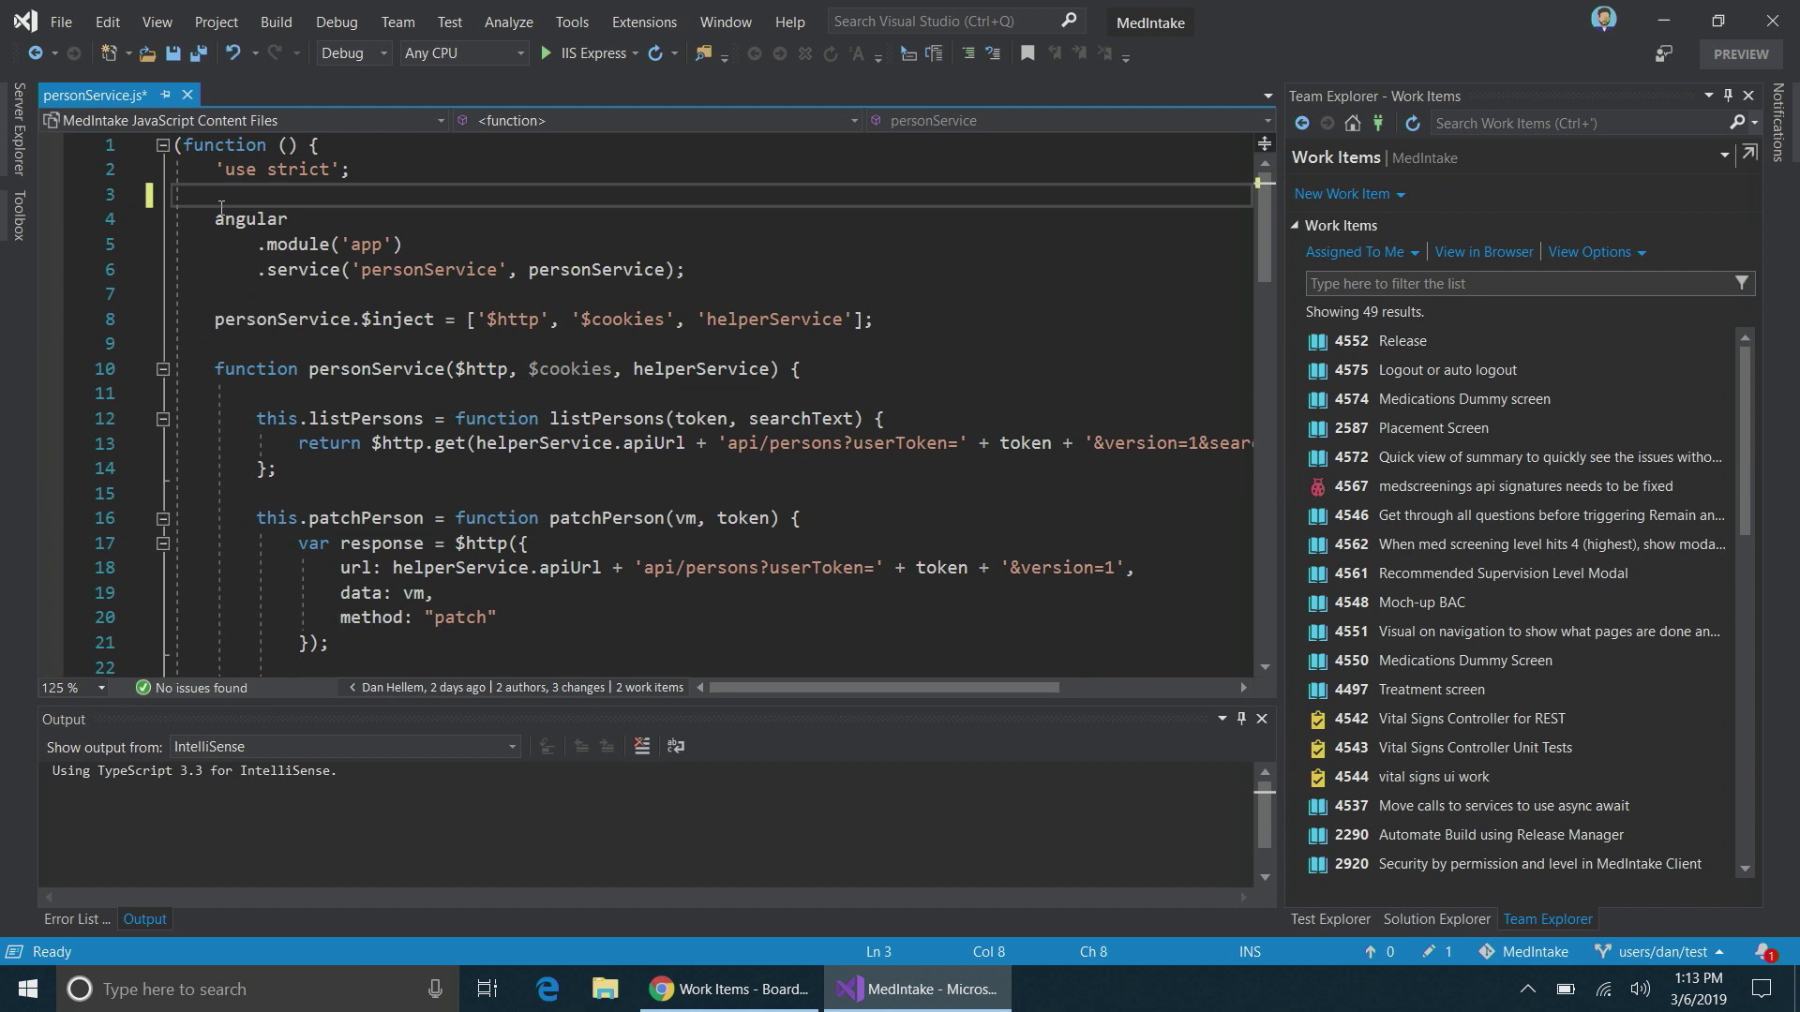
click(1352, 124)
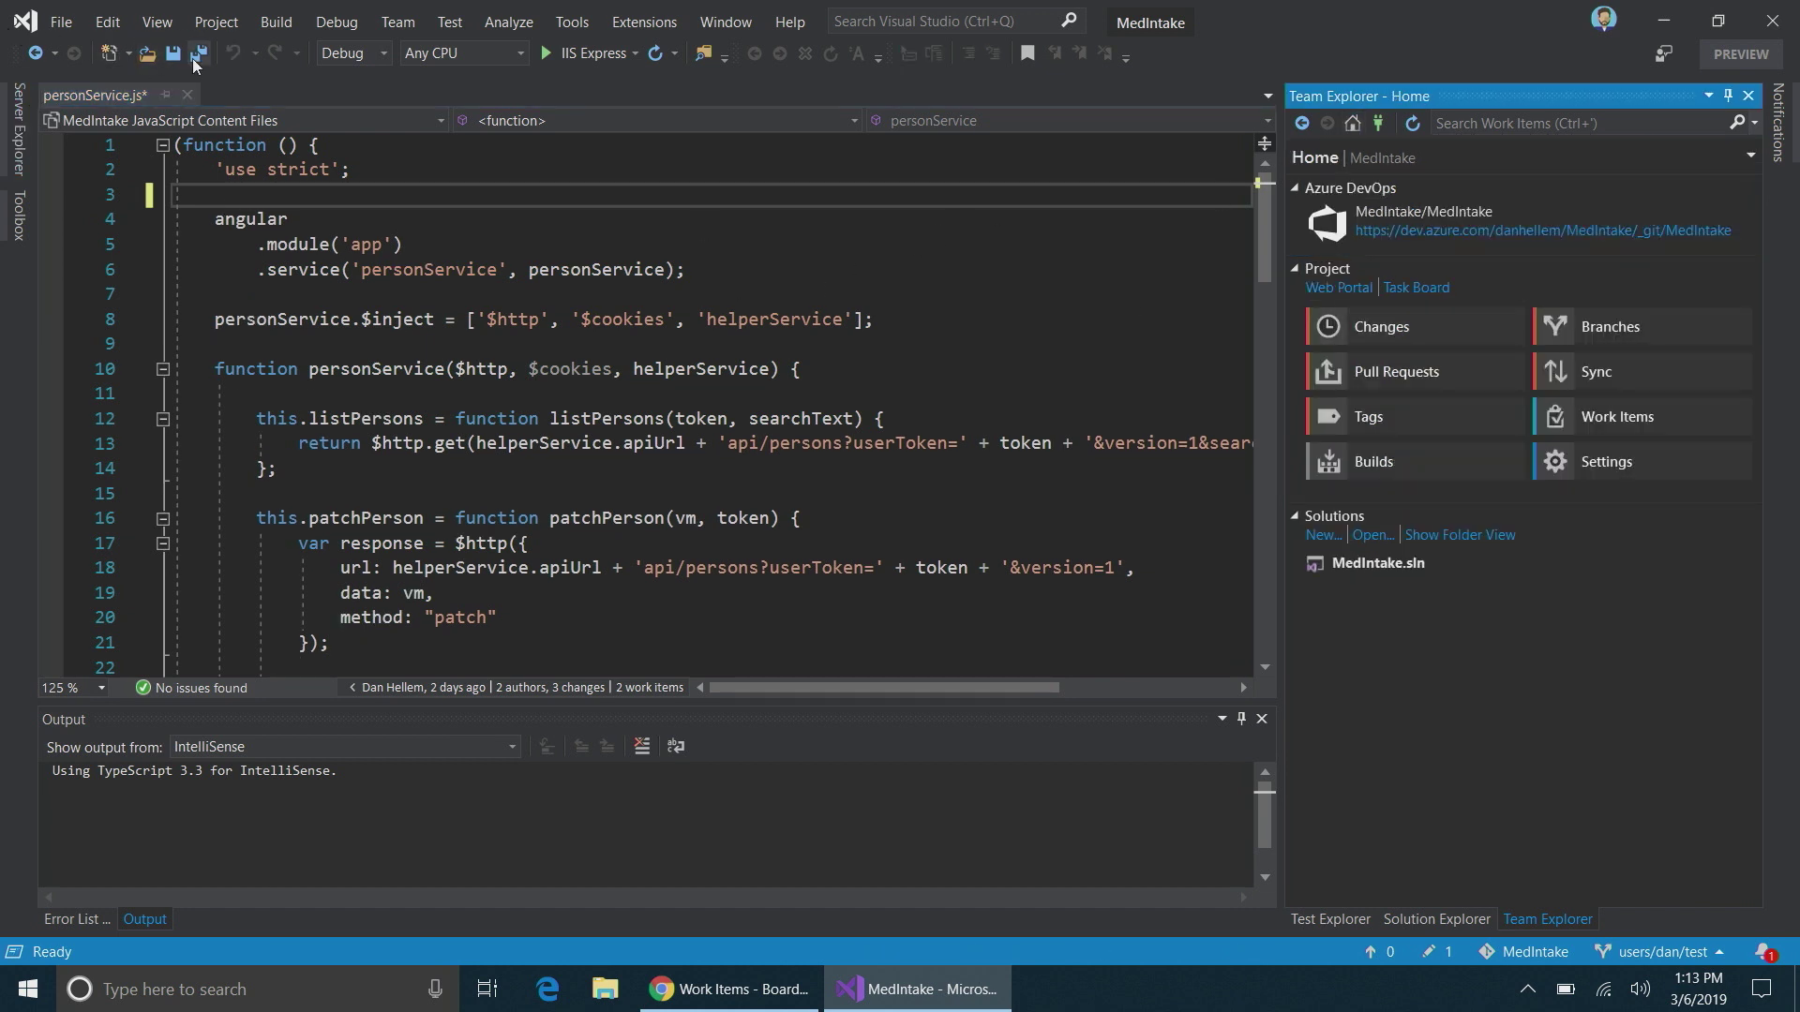
click(1391, 347)
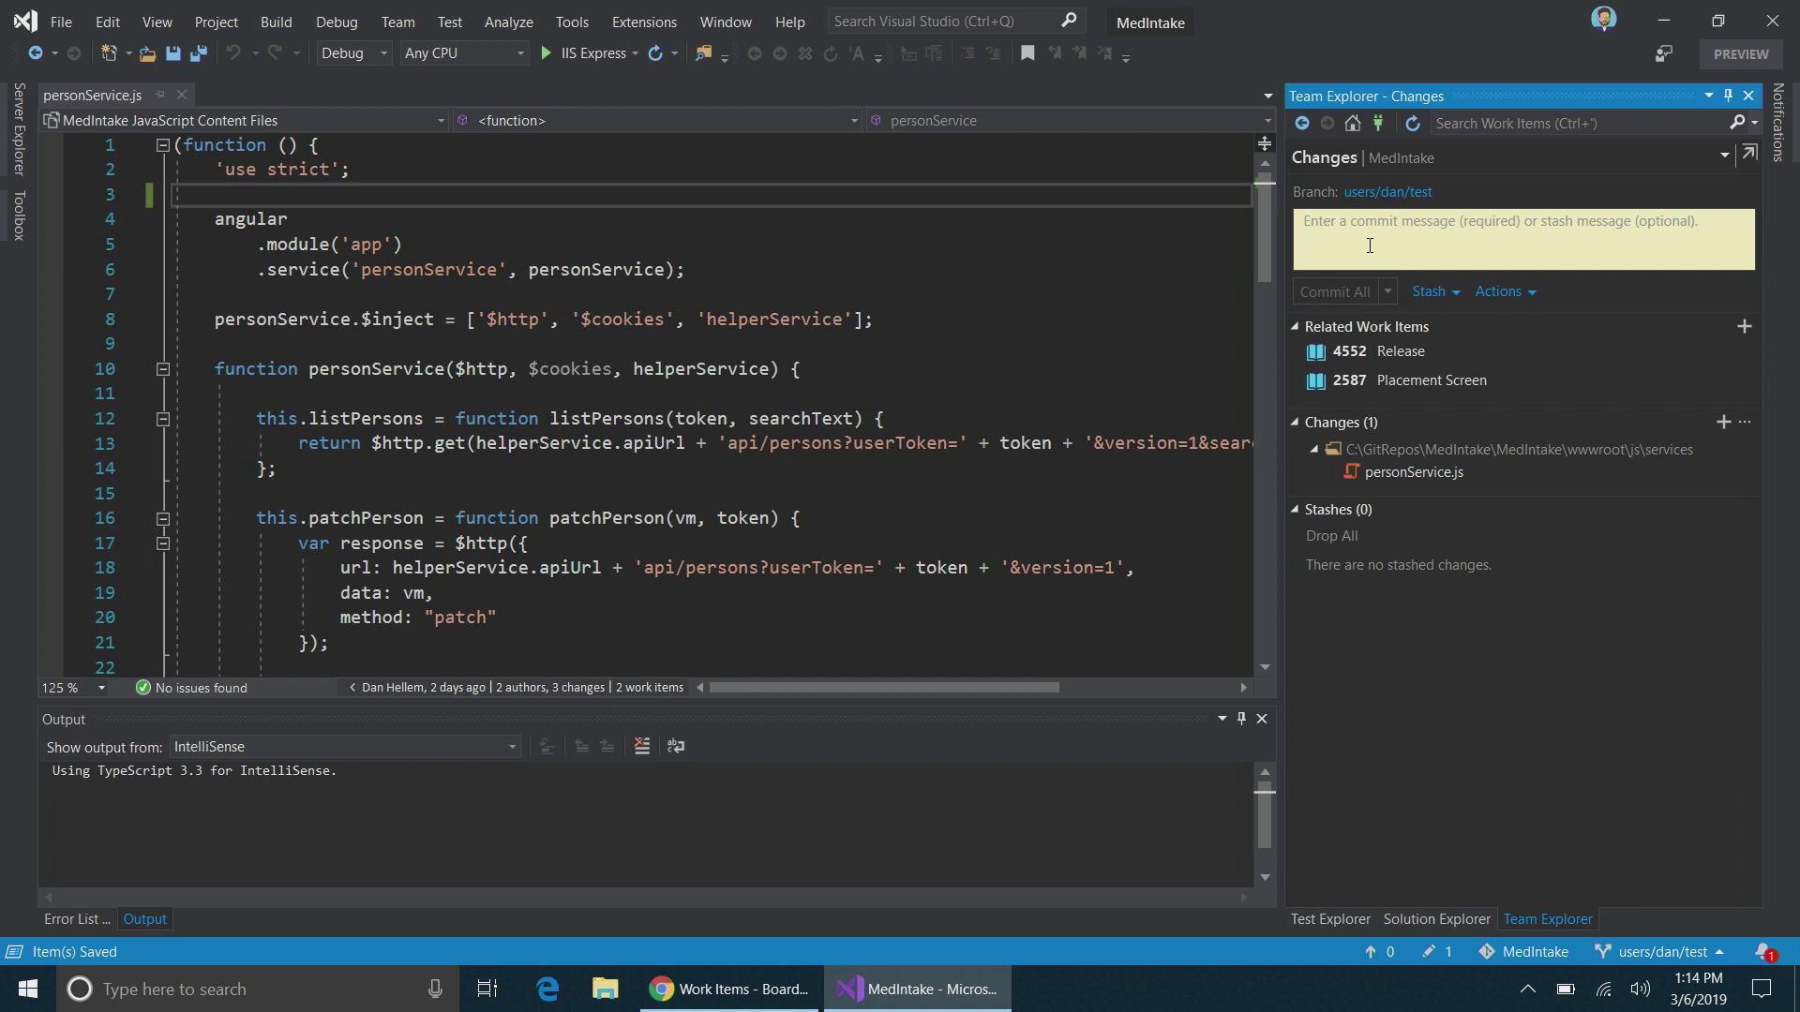
- Write a commit message mentioning work items #4552 and #4573
click(1369, 245)
text(#re)
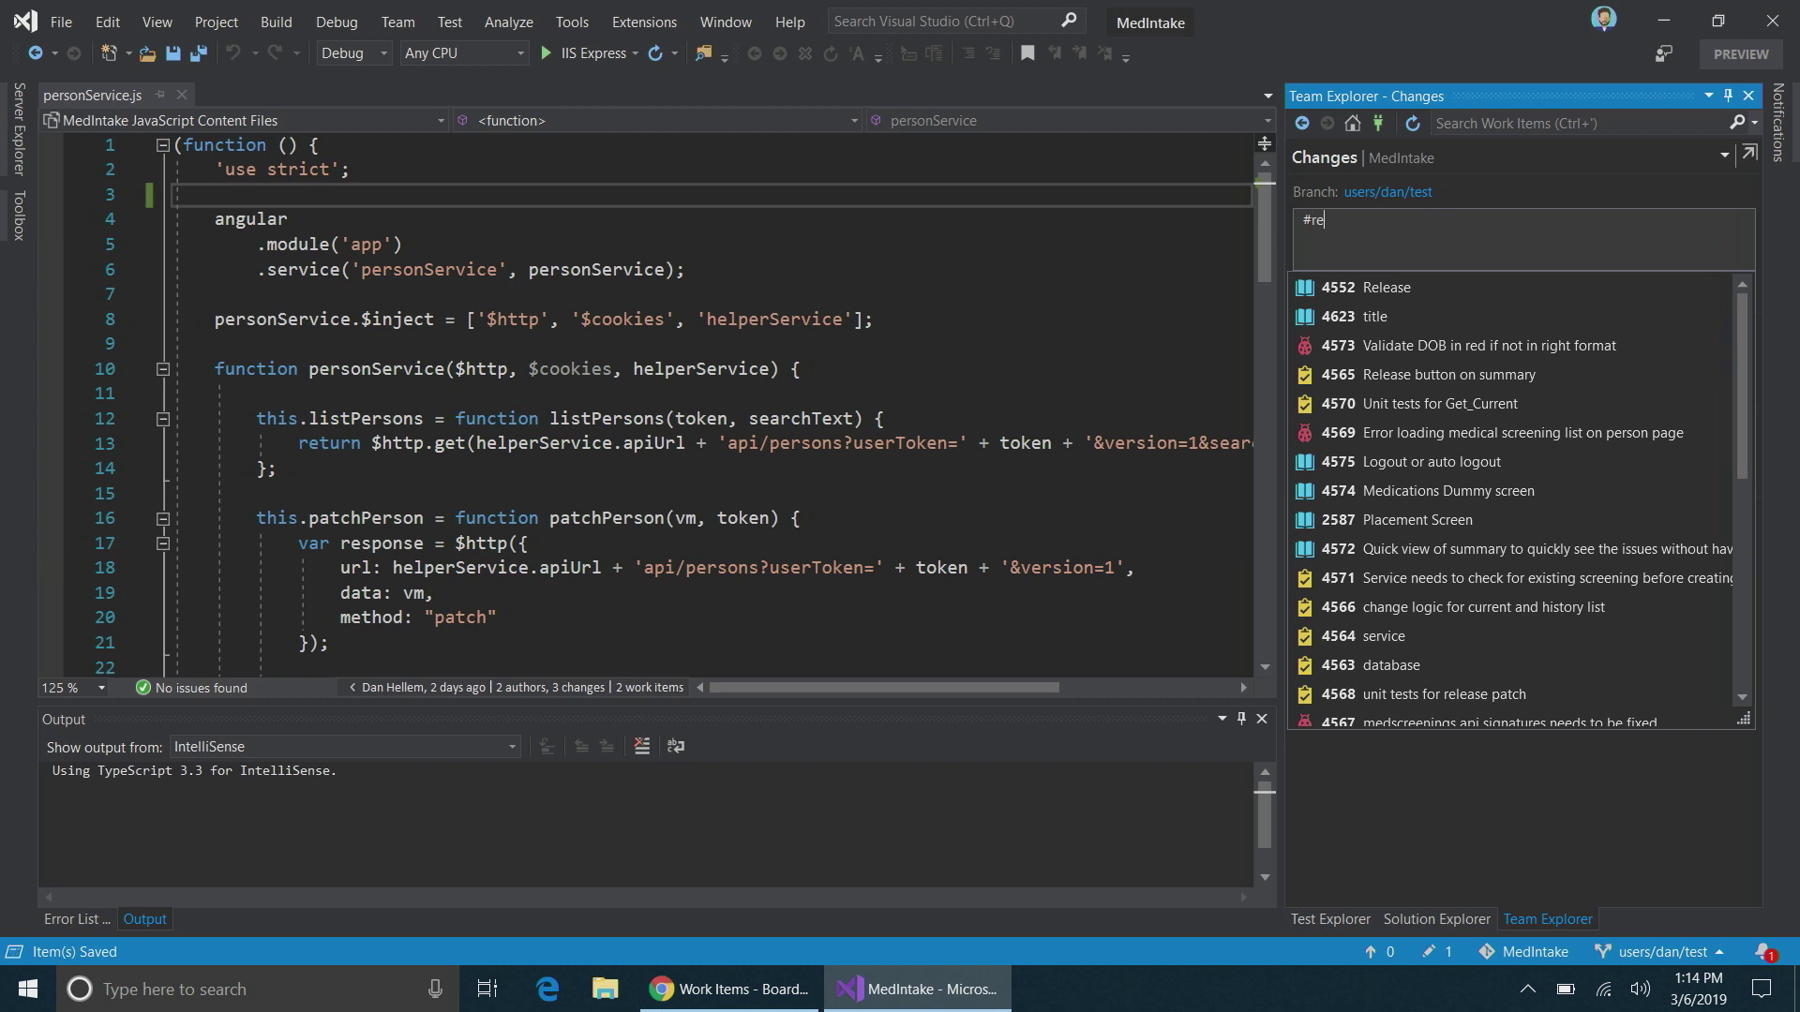
text(le)
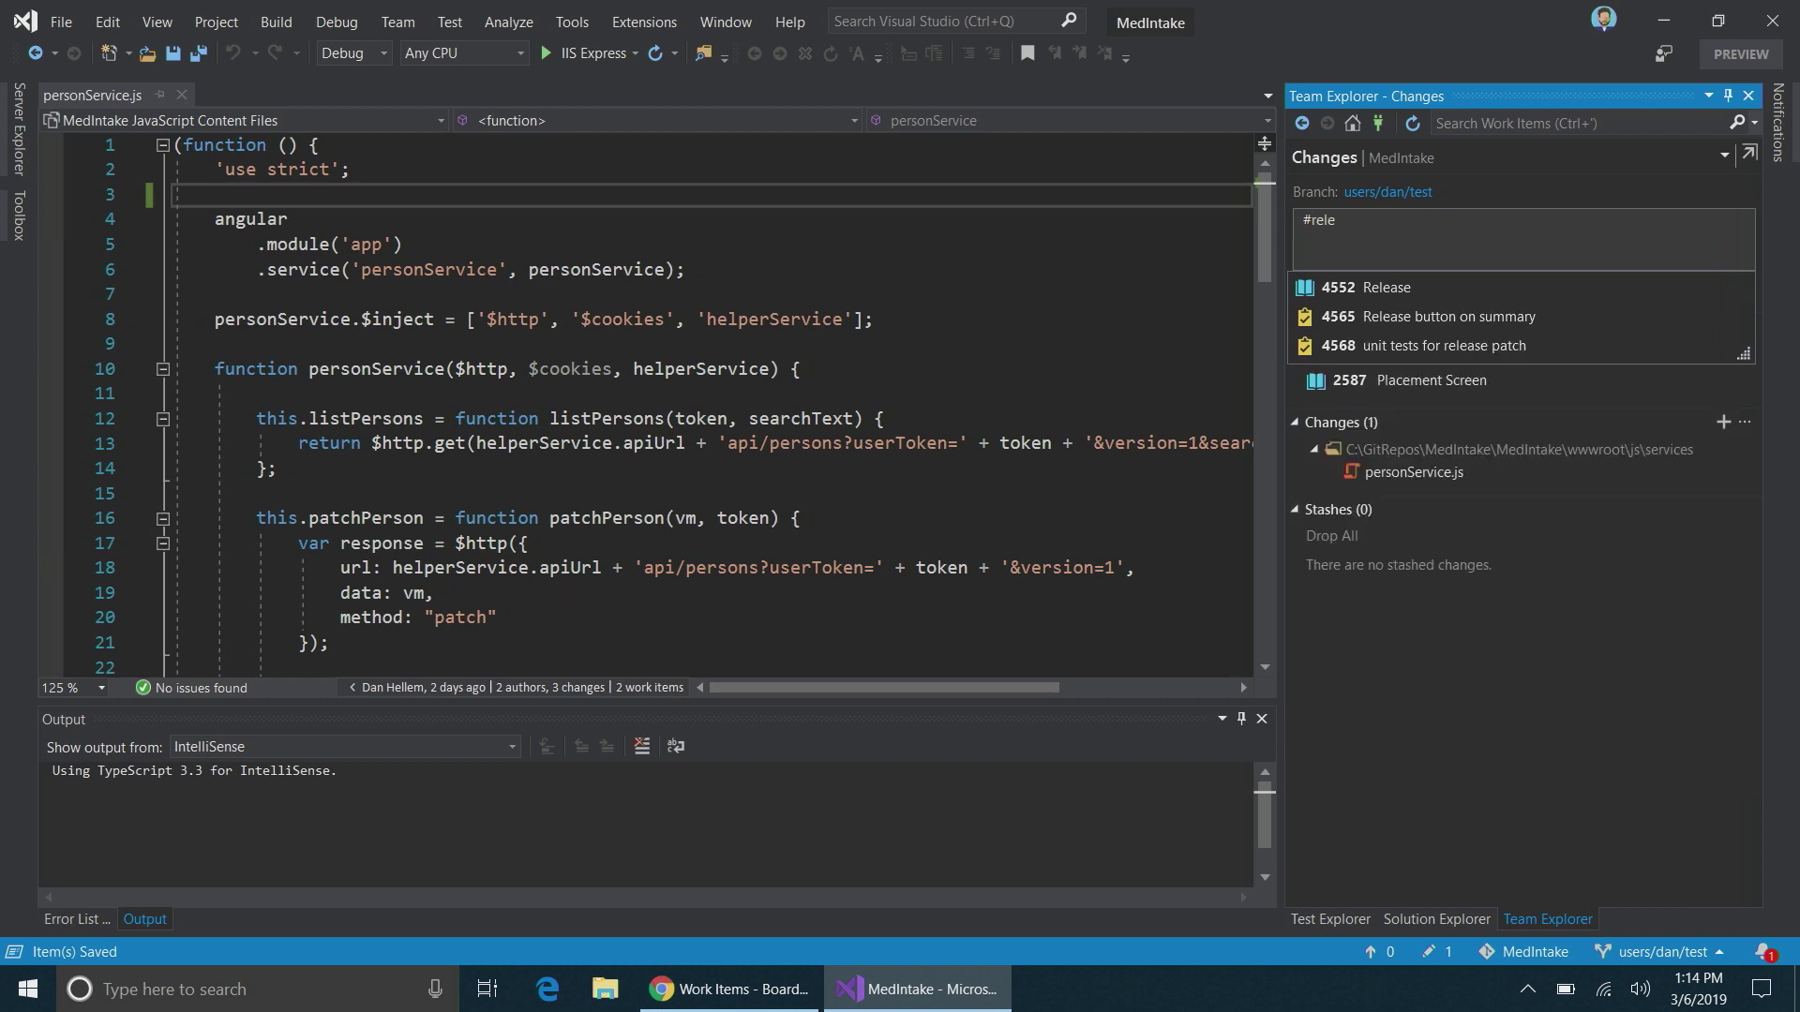
click(1391, 288)
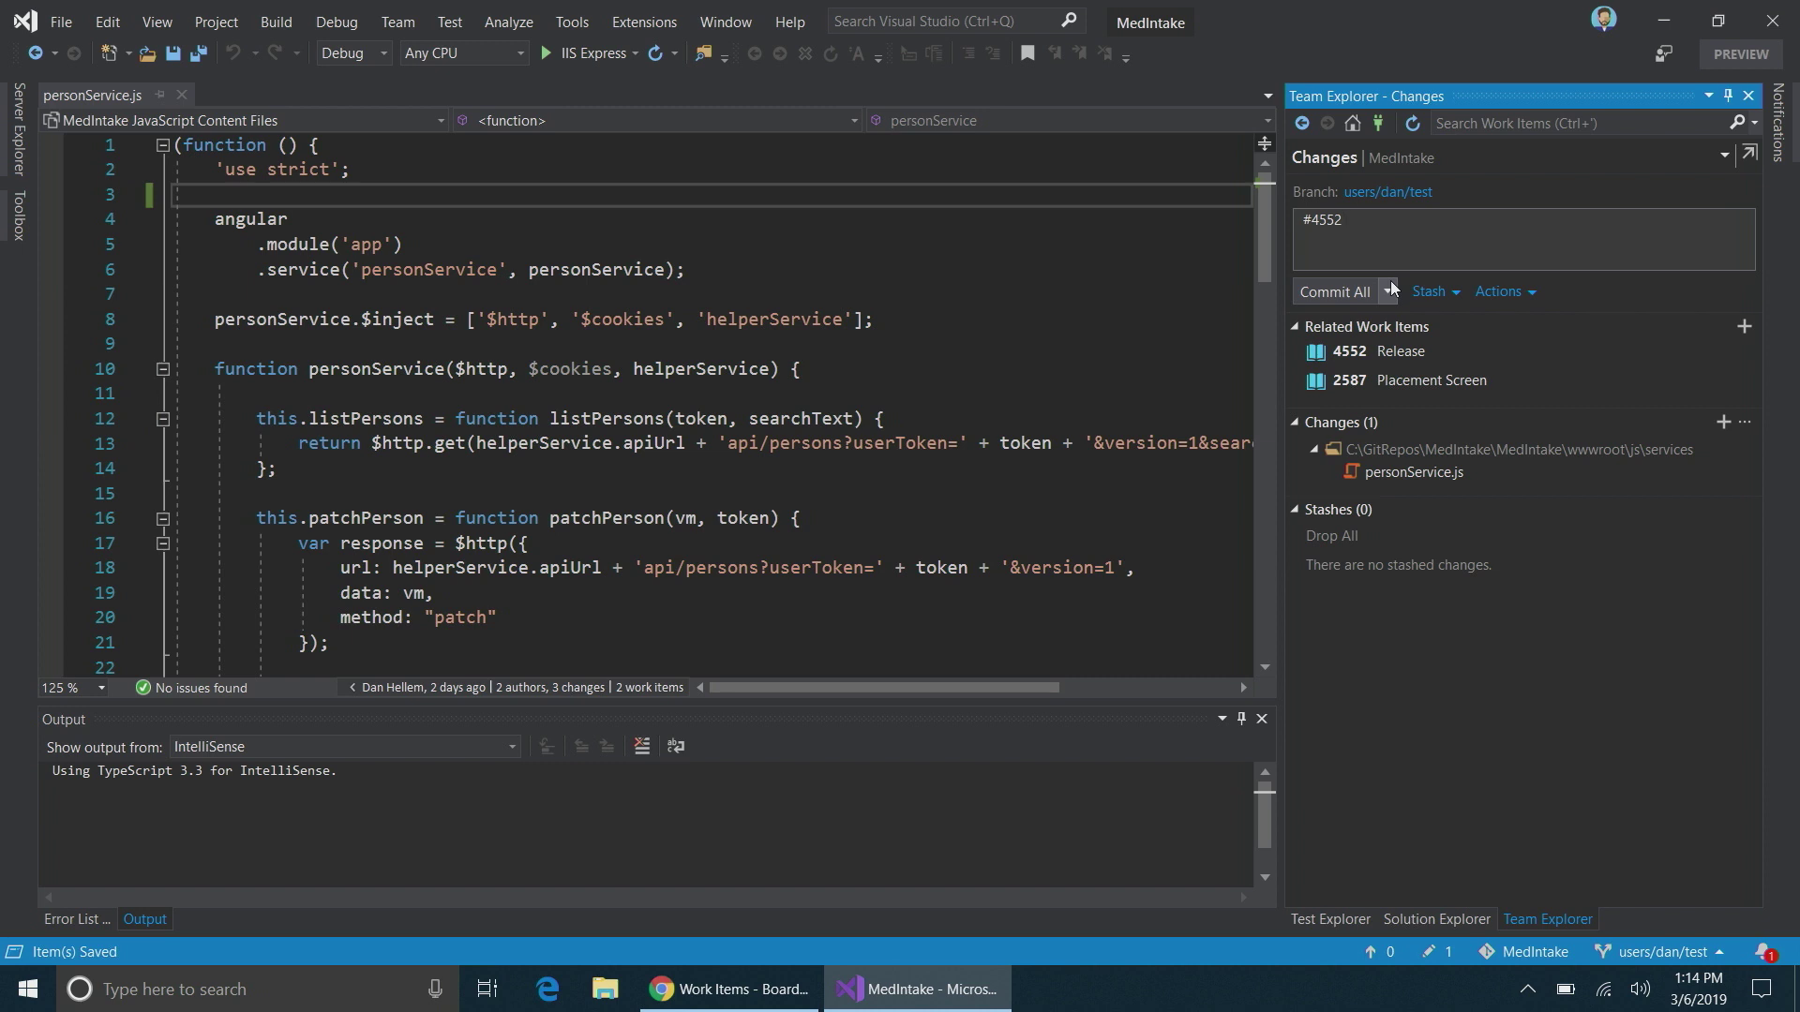
mouse_move(1401, 352)
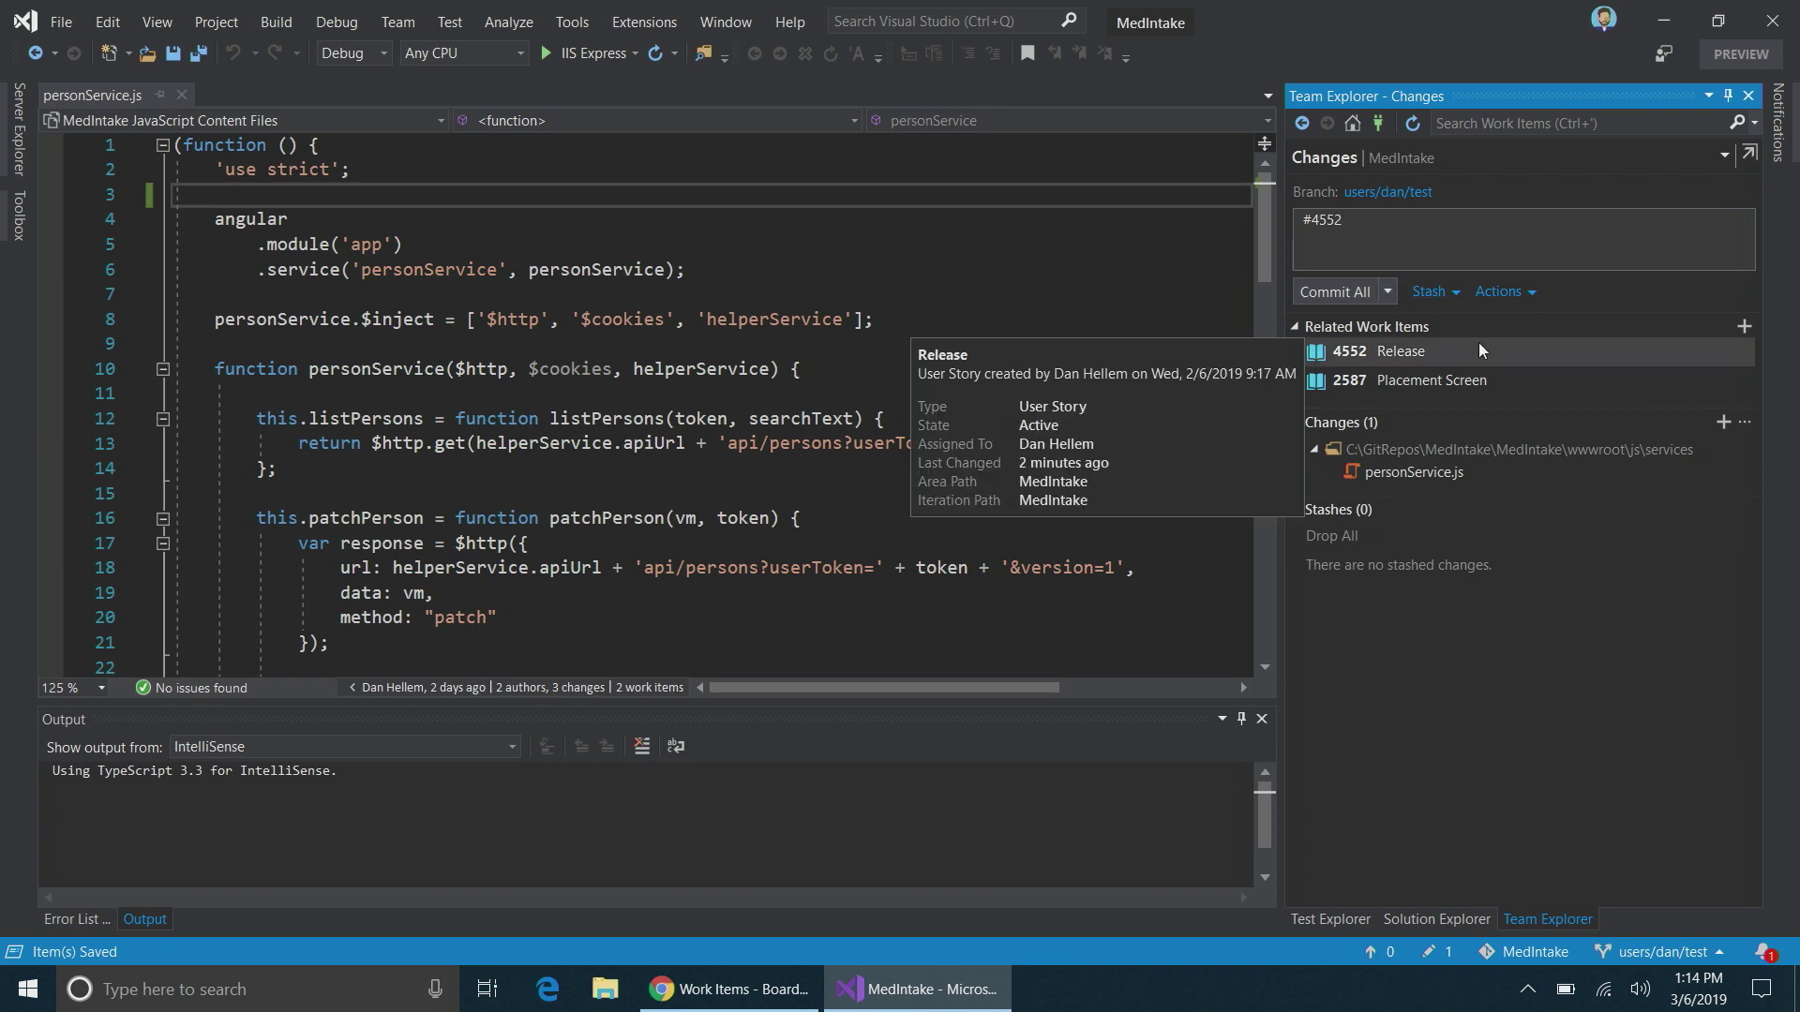
text( #)
click(1484, 348)
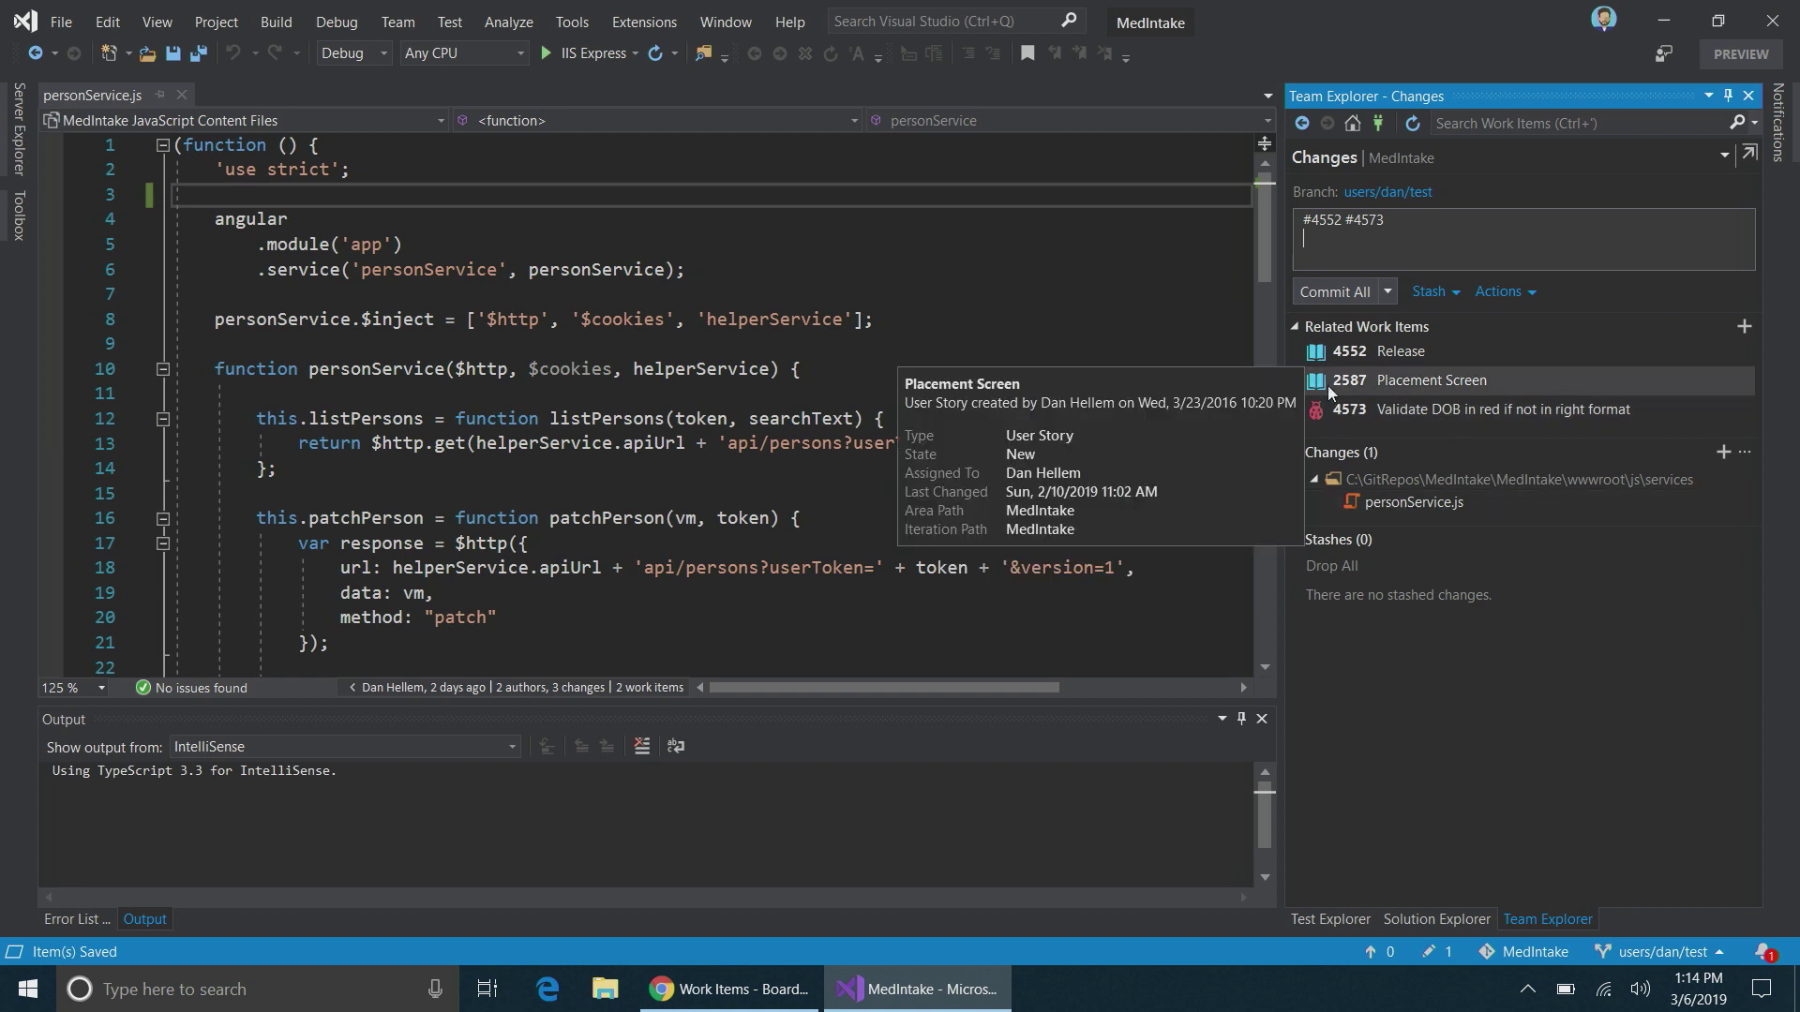
text(asdasdsa)
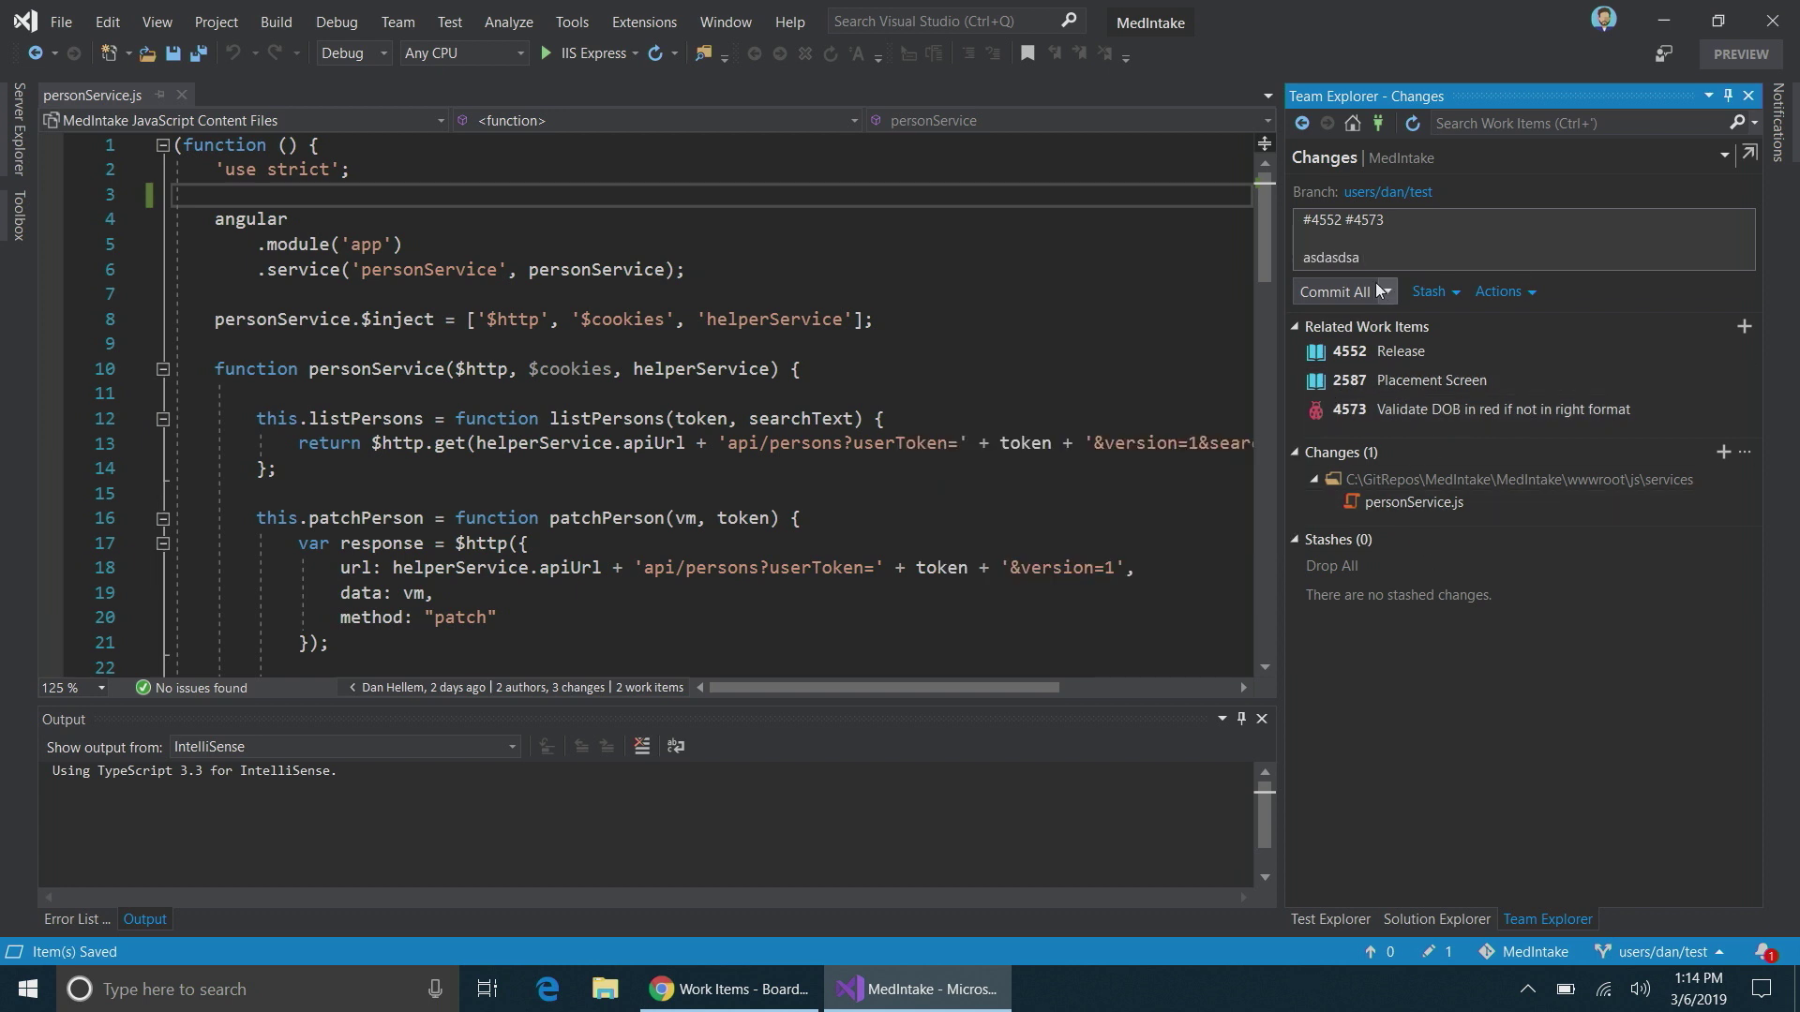
- Commit all changes and push users/dan/test to origin
click(1334, 292)
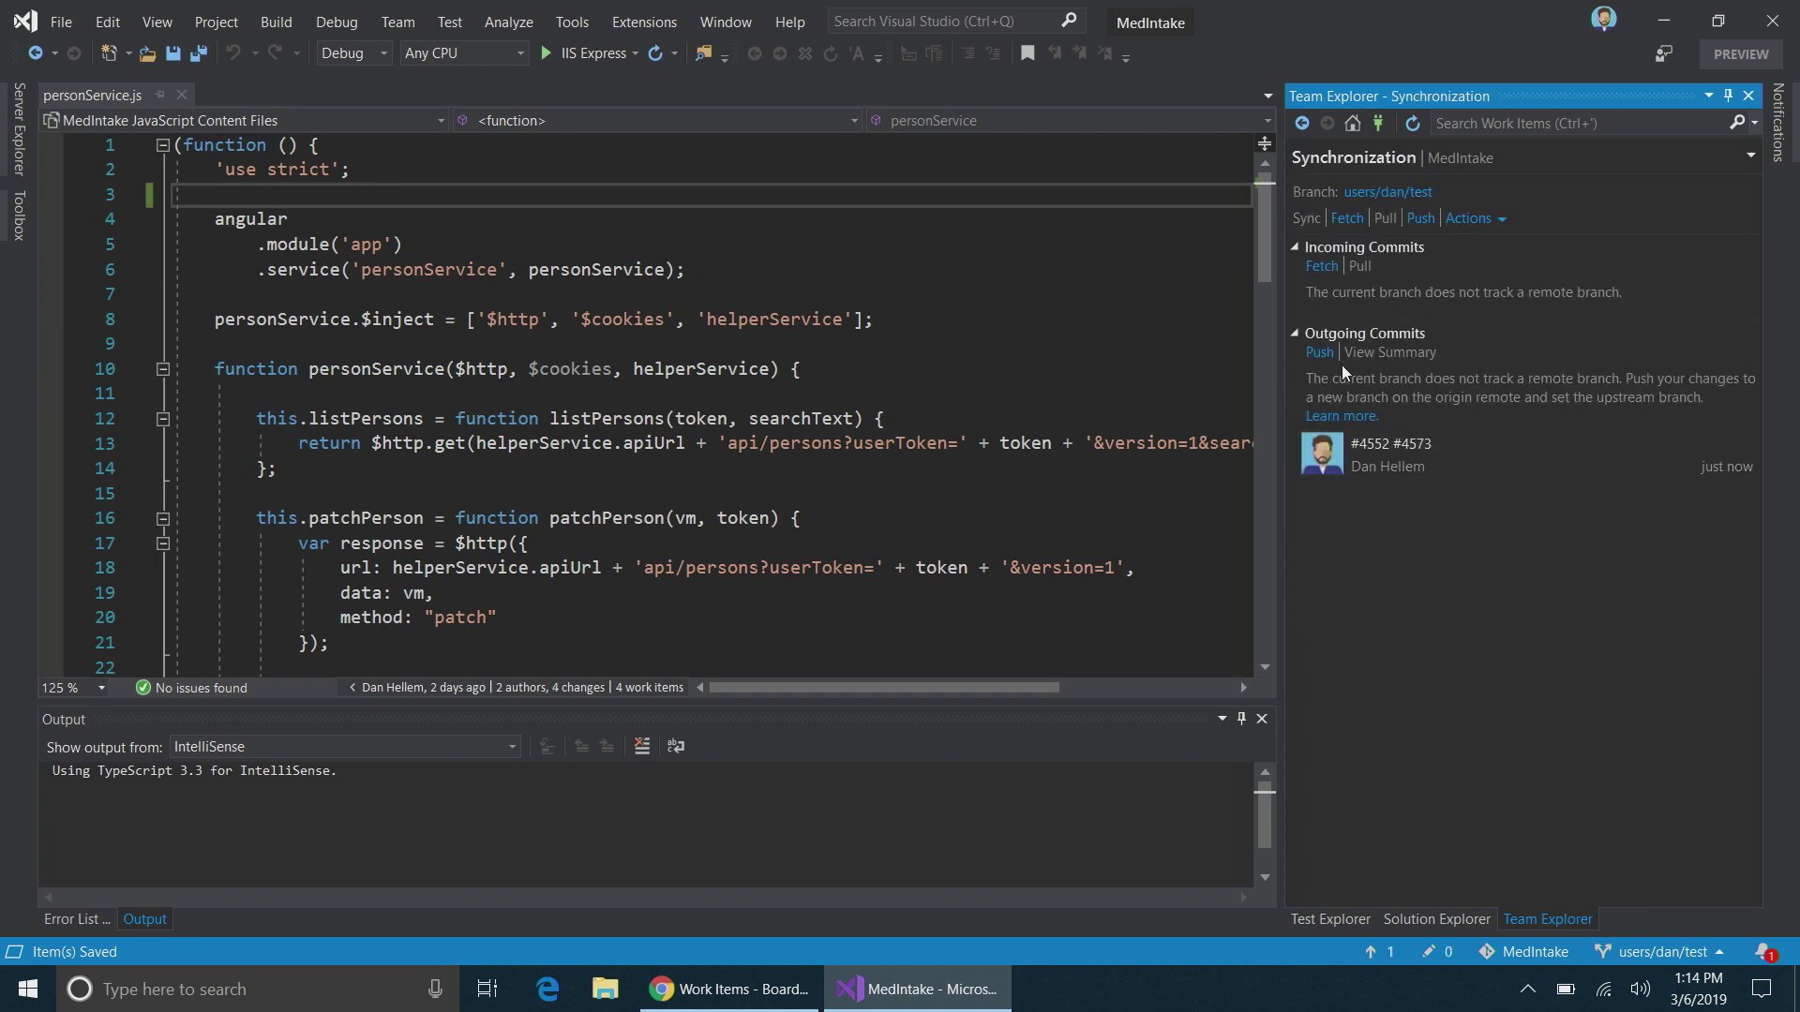
click(1322, 353)
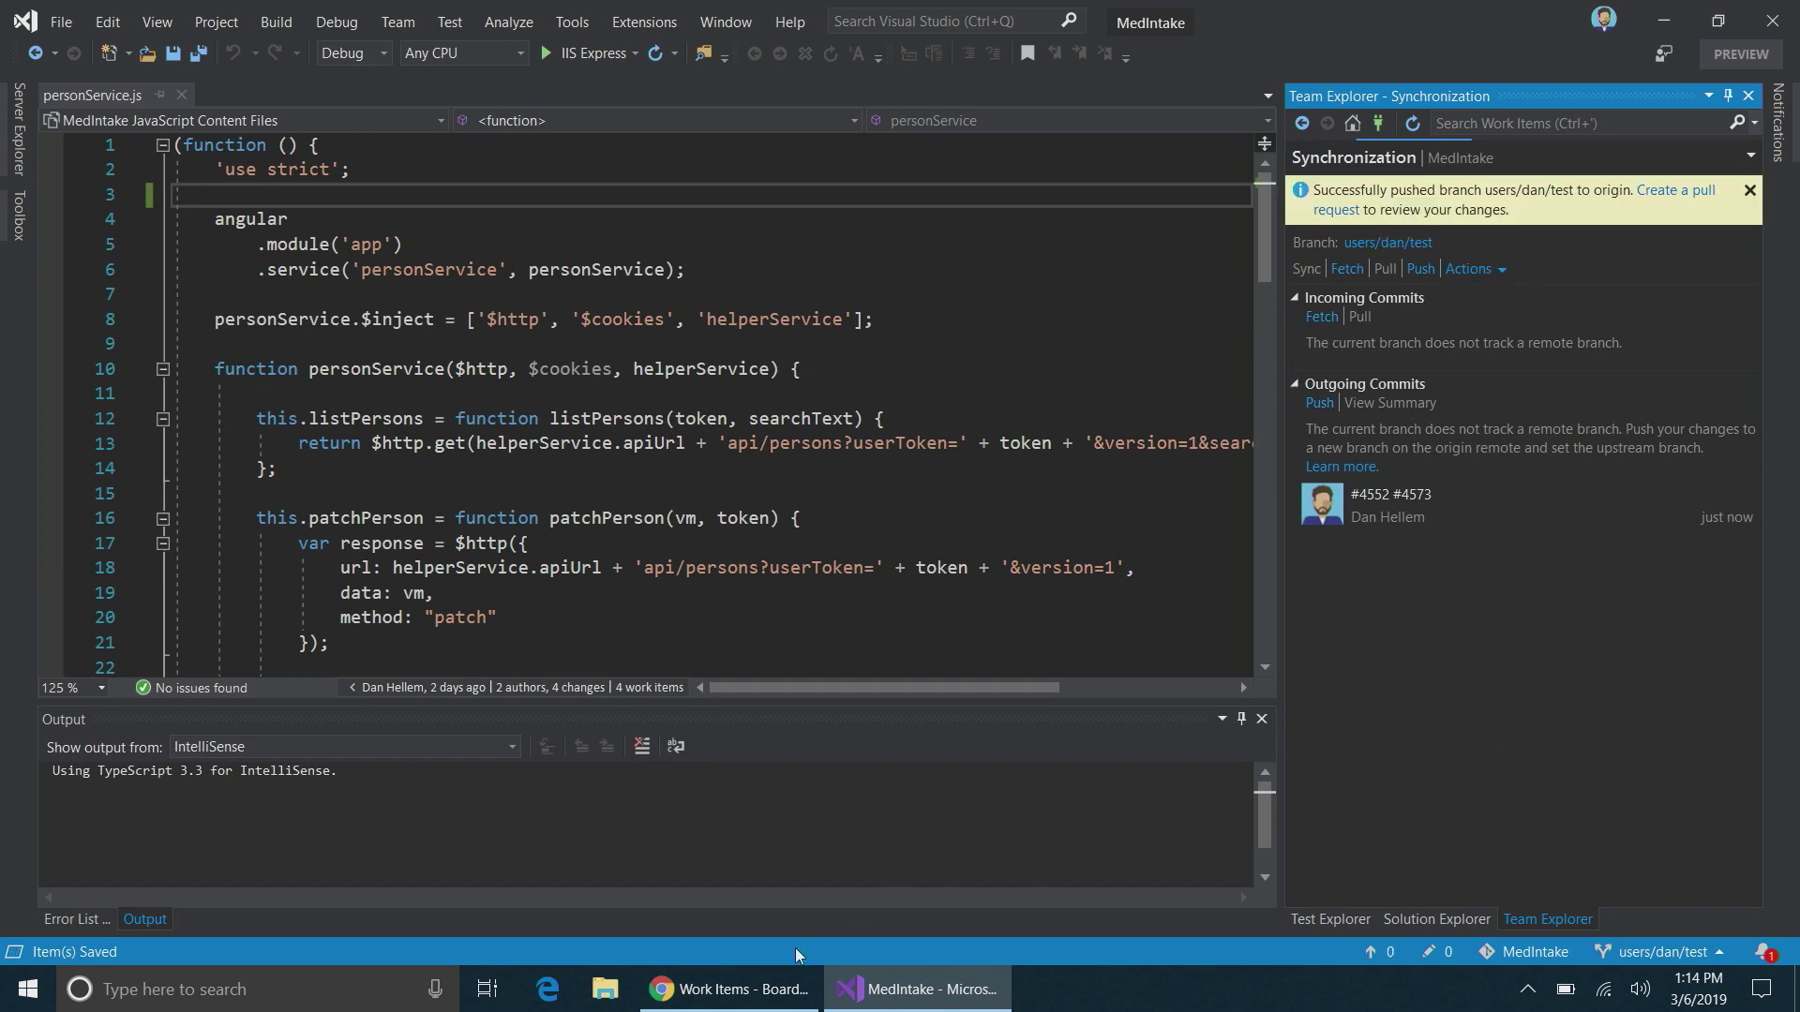
click(688, 999)
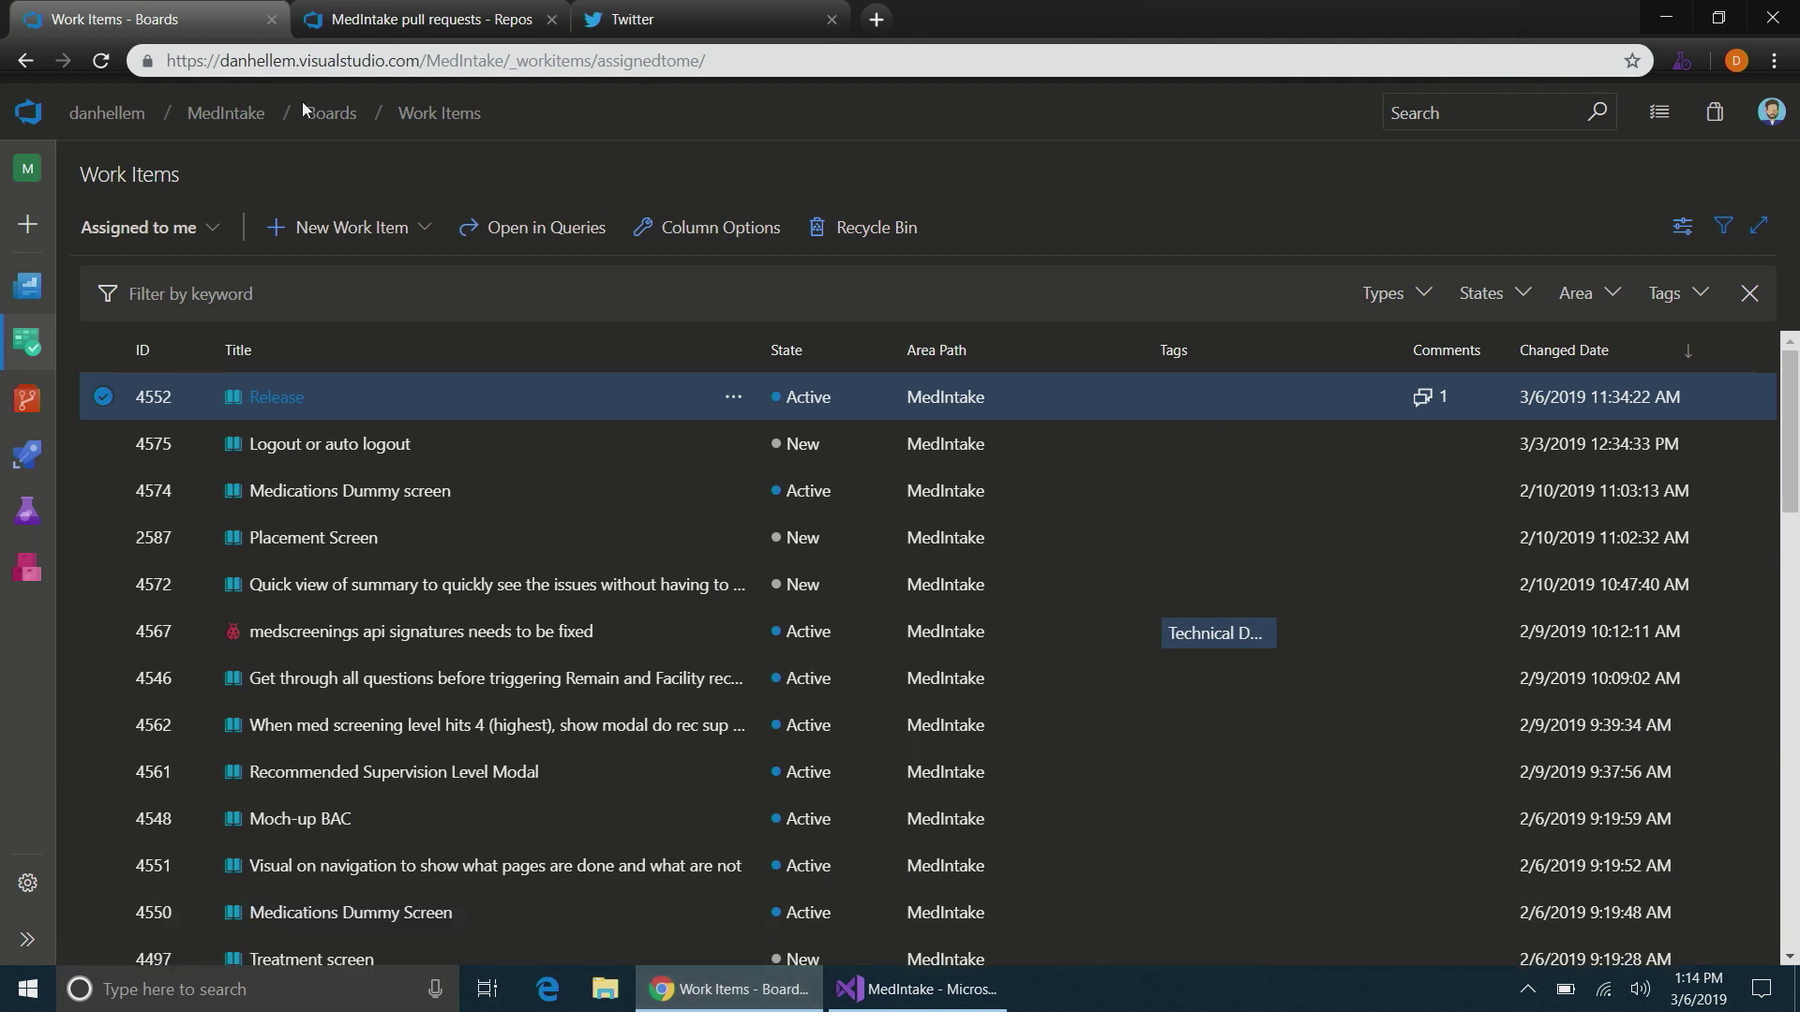
- Start a pull request from users/dan/test into master on the refreshed Pull requests page
click(429, 24)
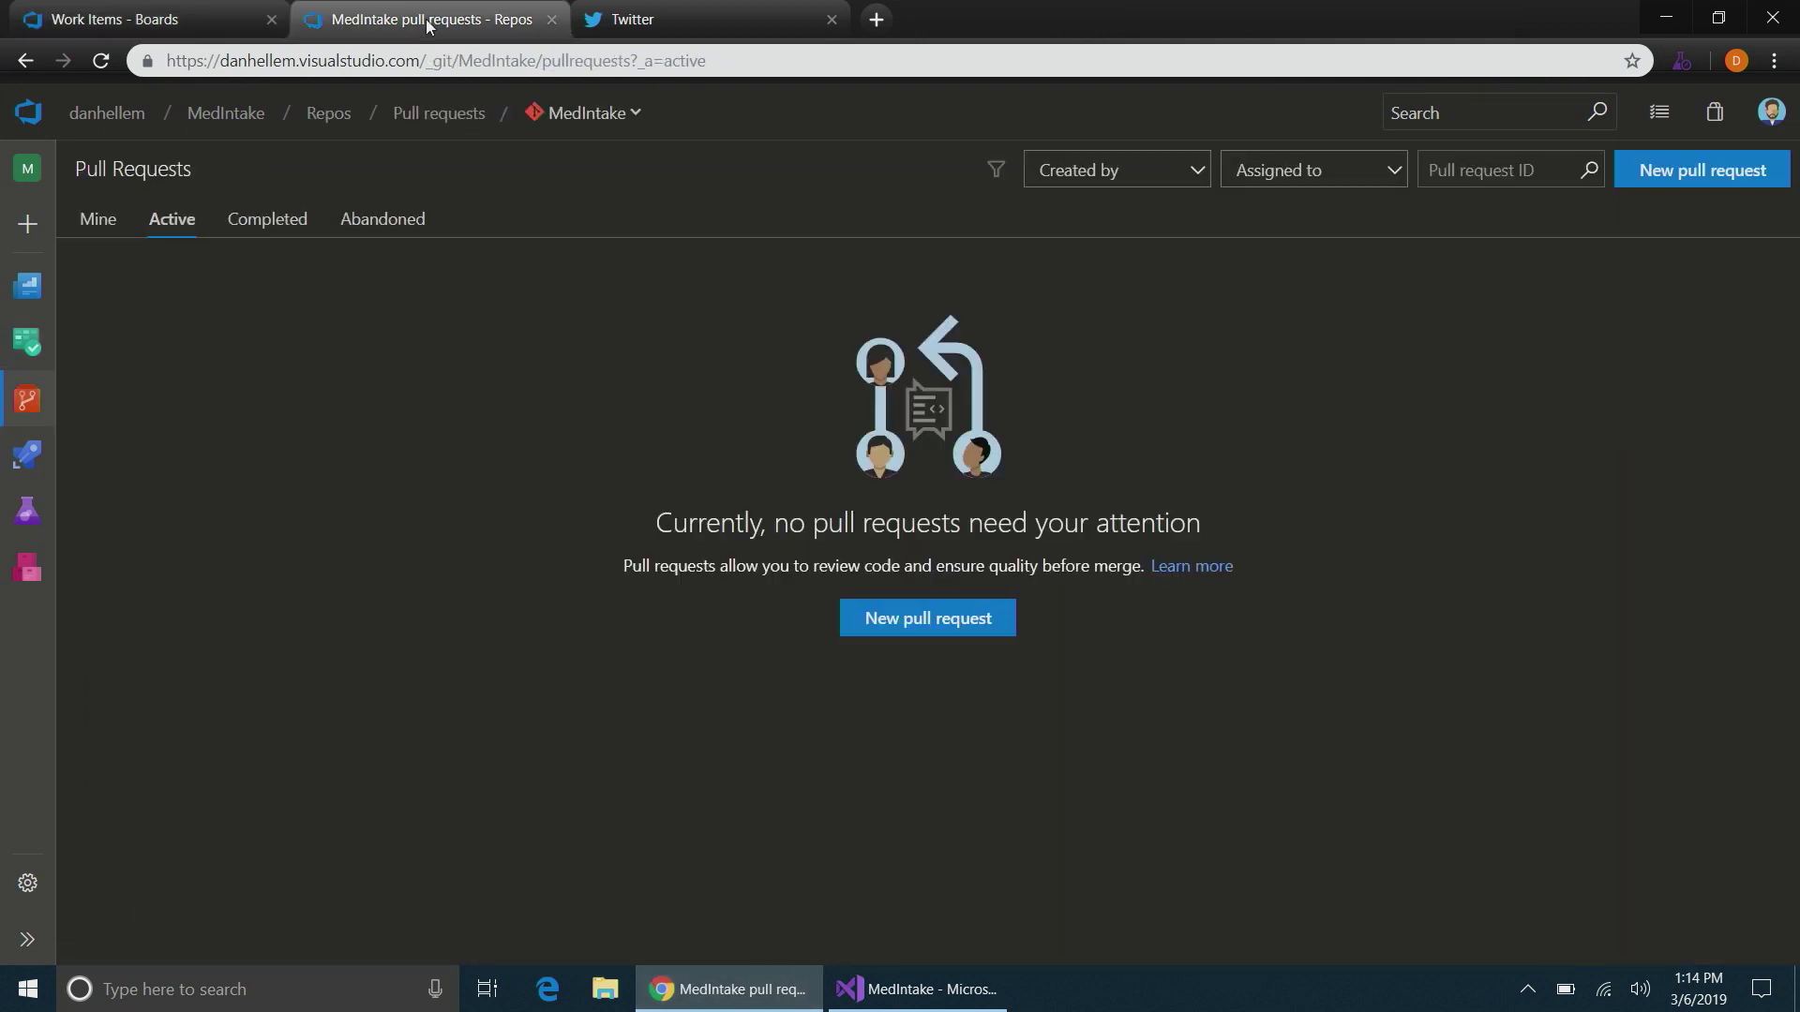
click(97, 69)
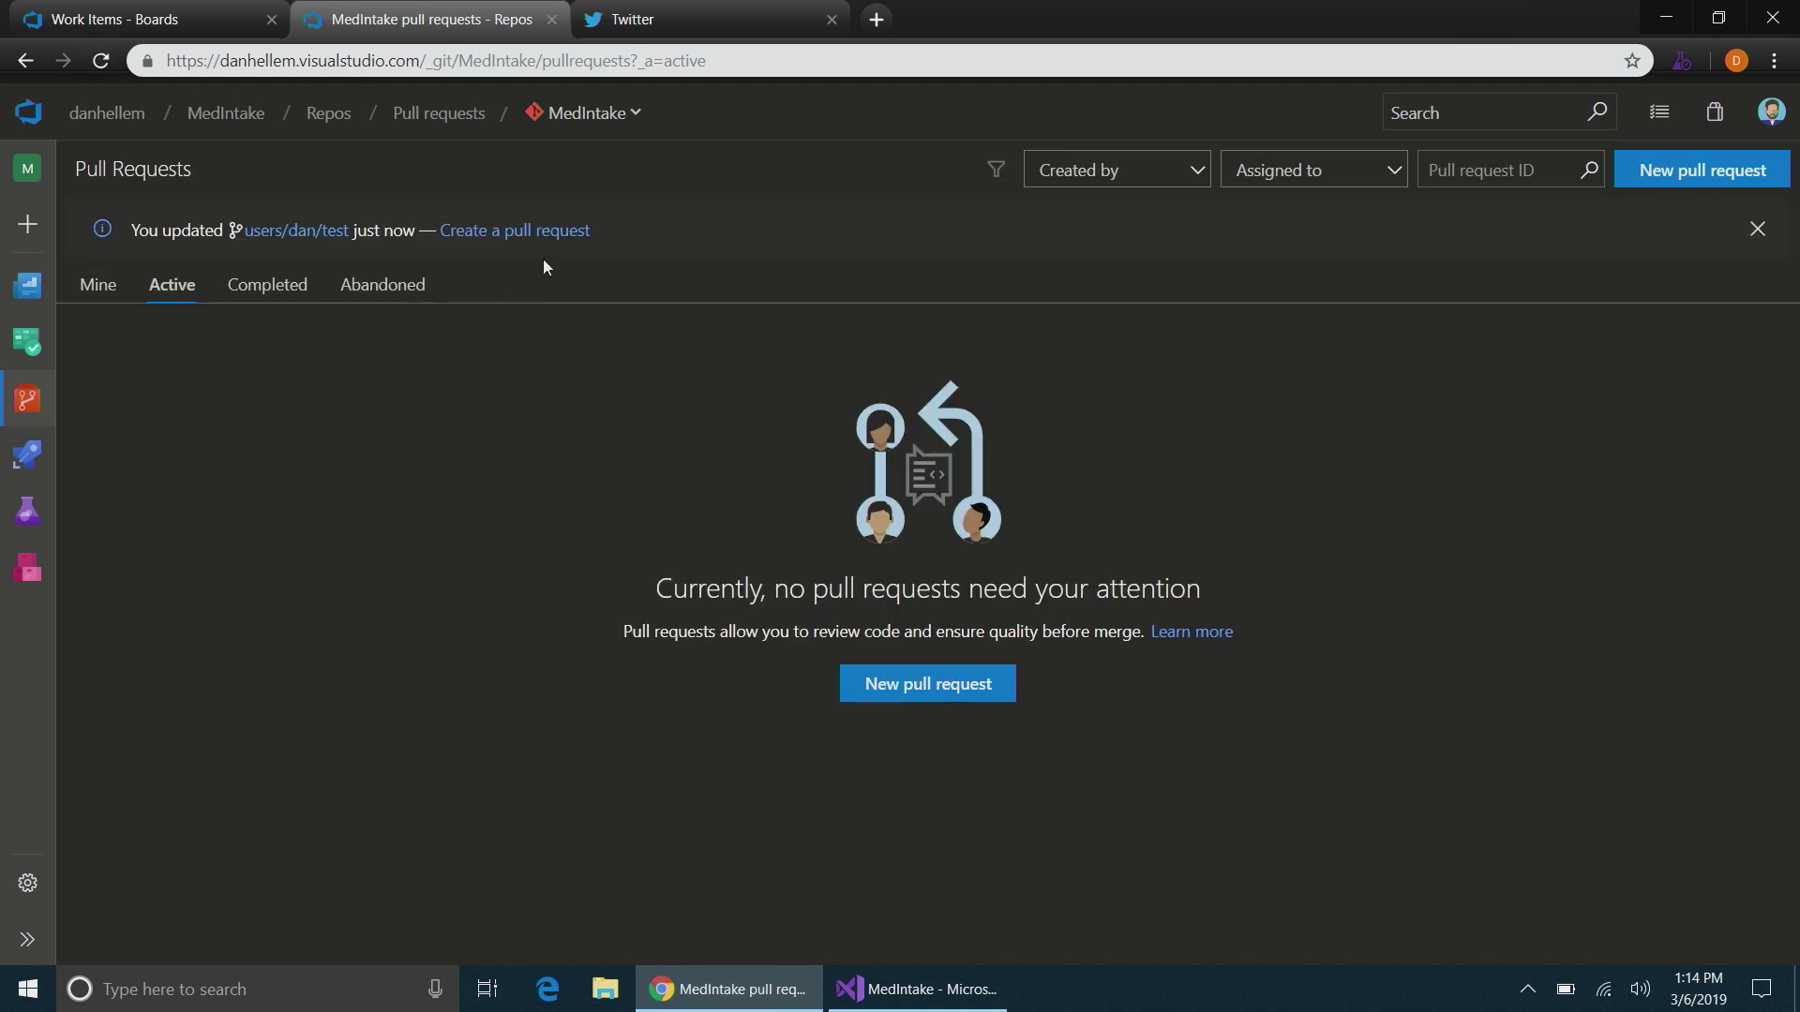
click(556, 231)
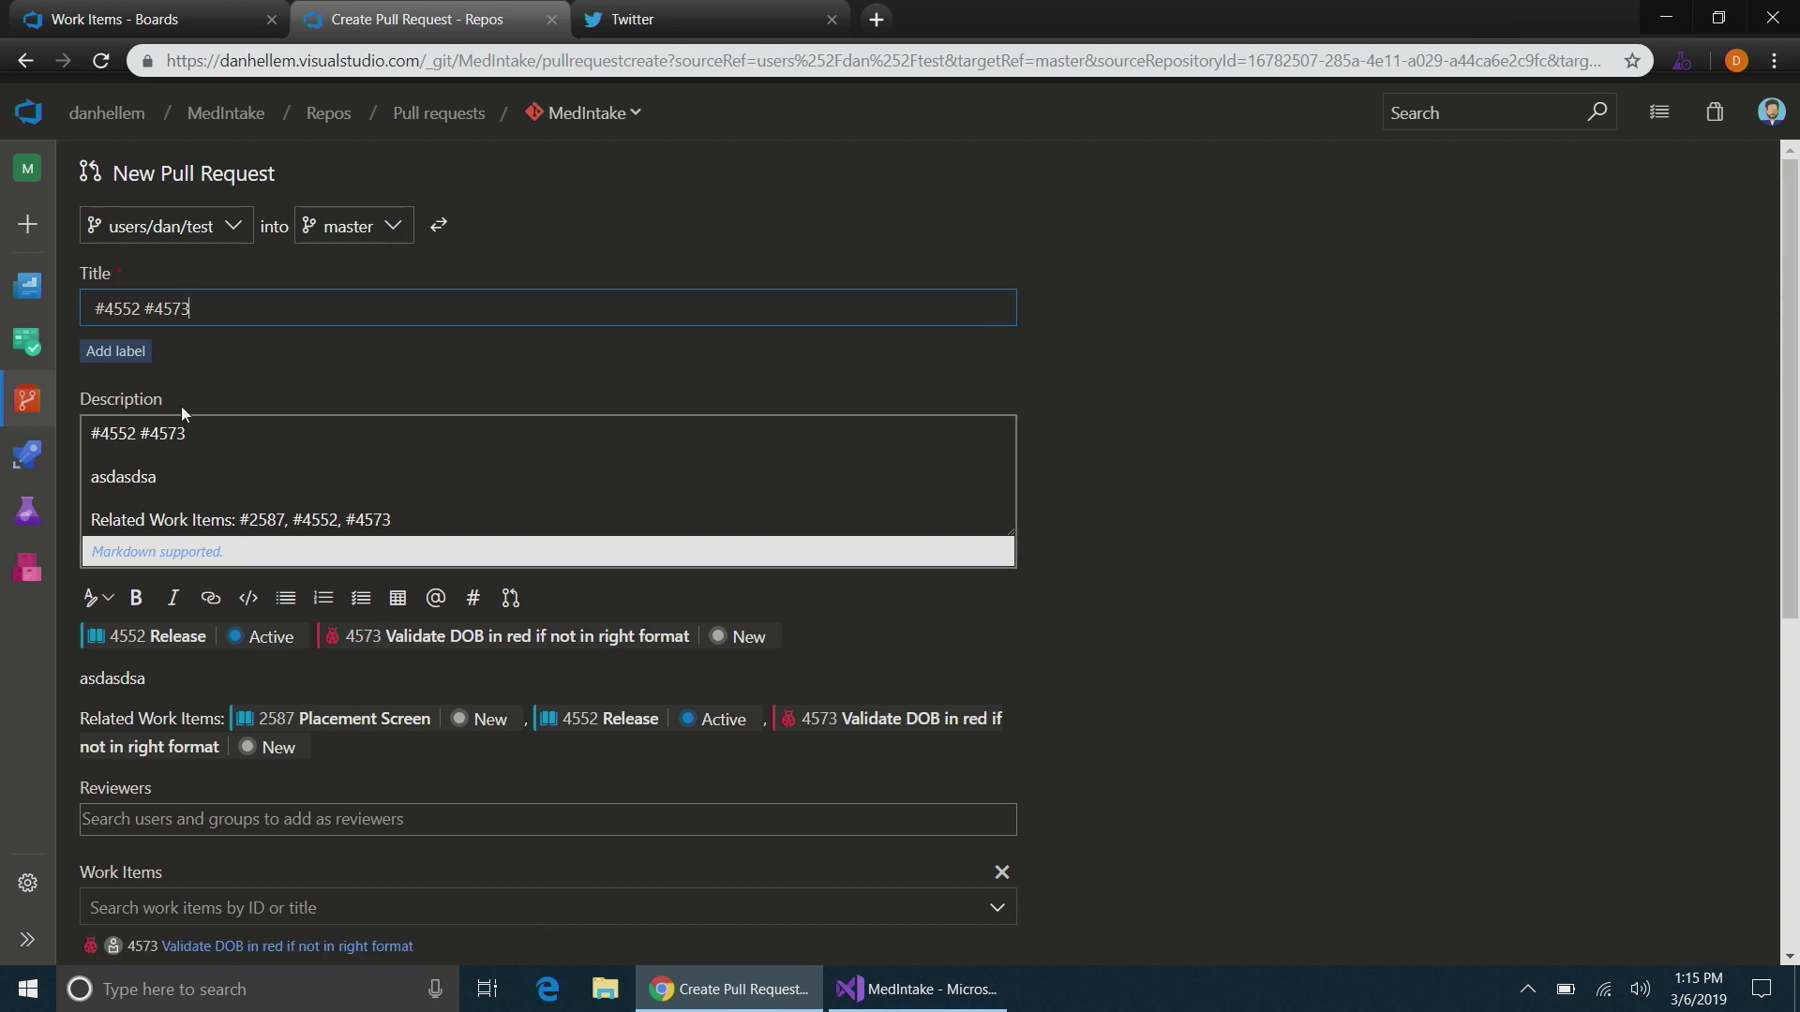
scroll(181, 405, down, 2)
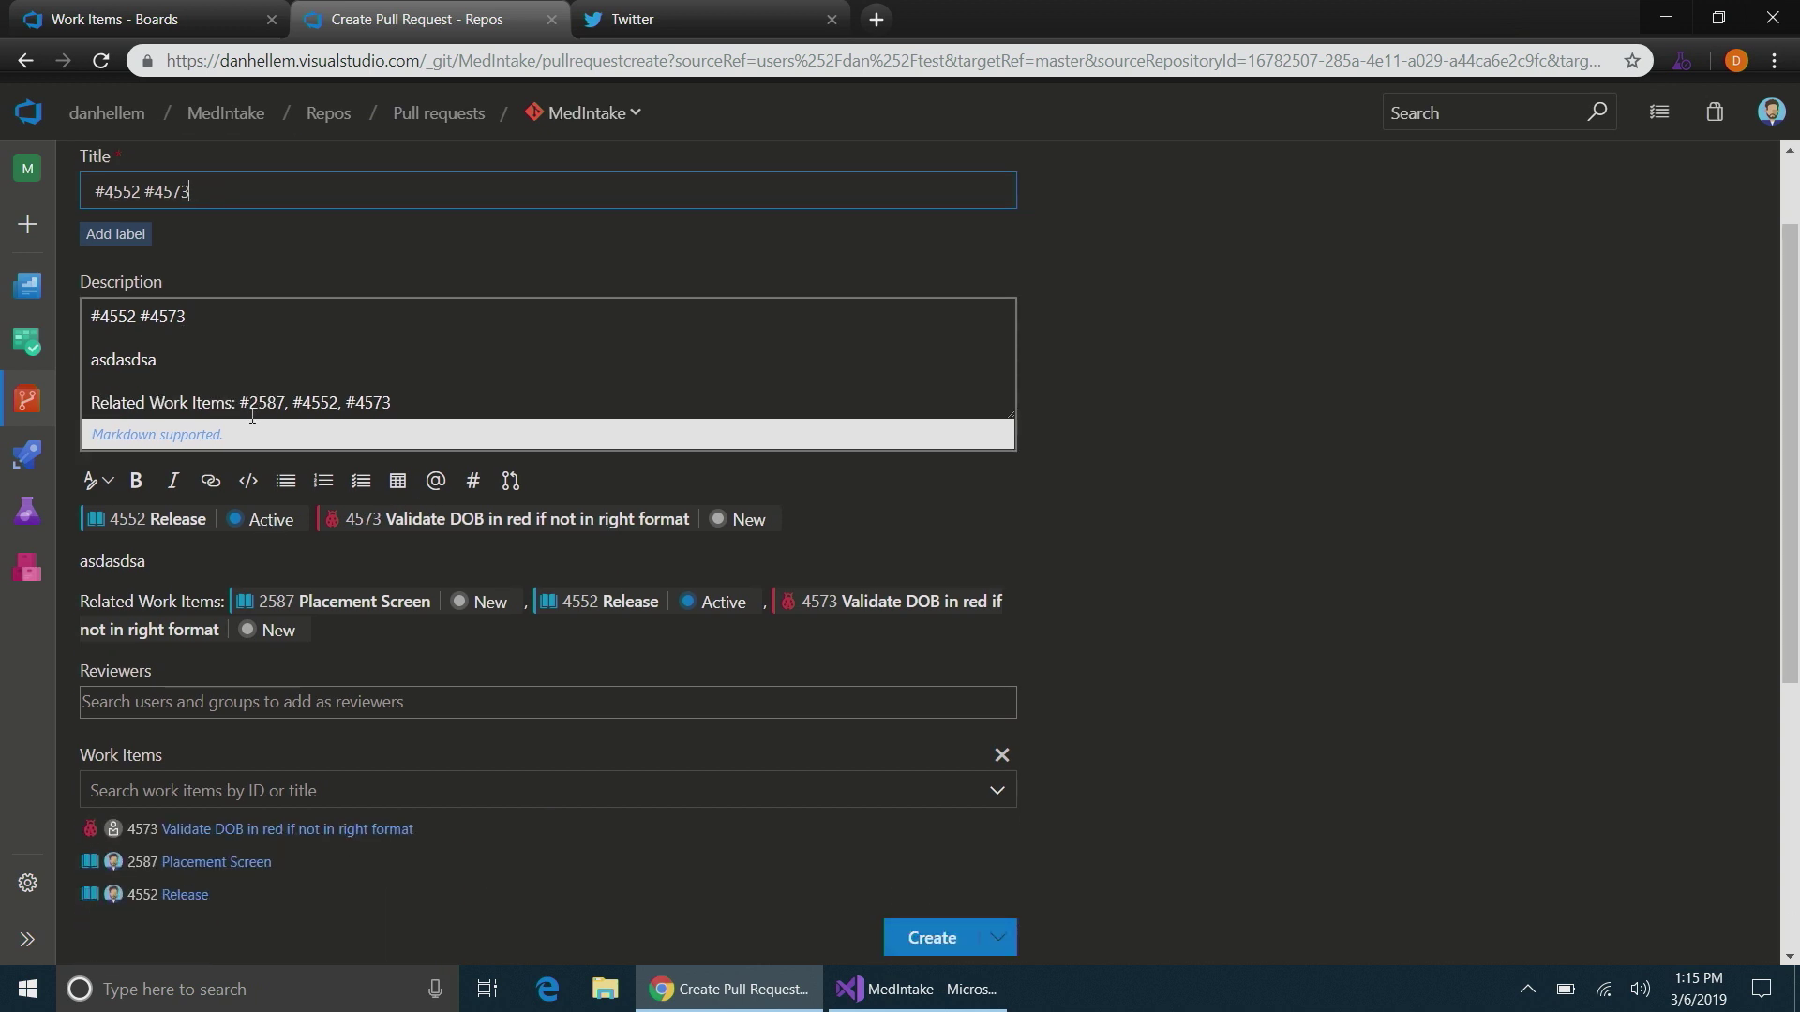
click(885, 991)
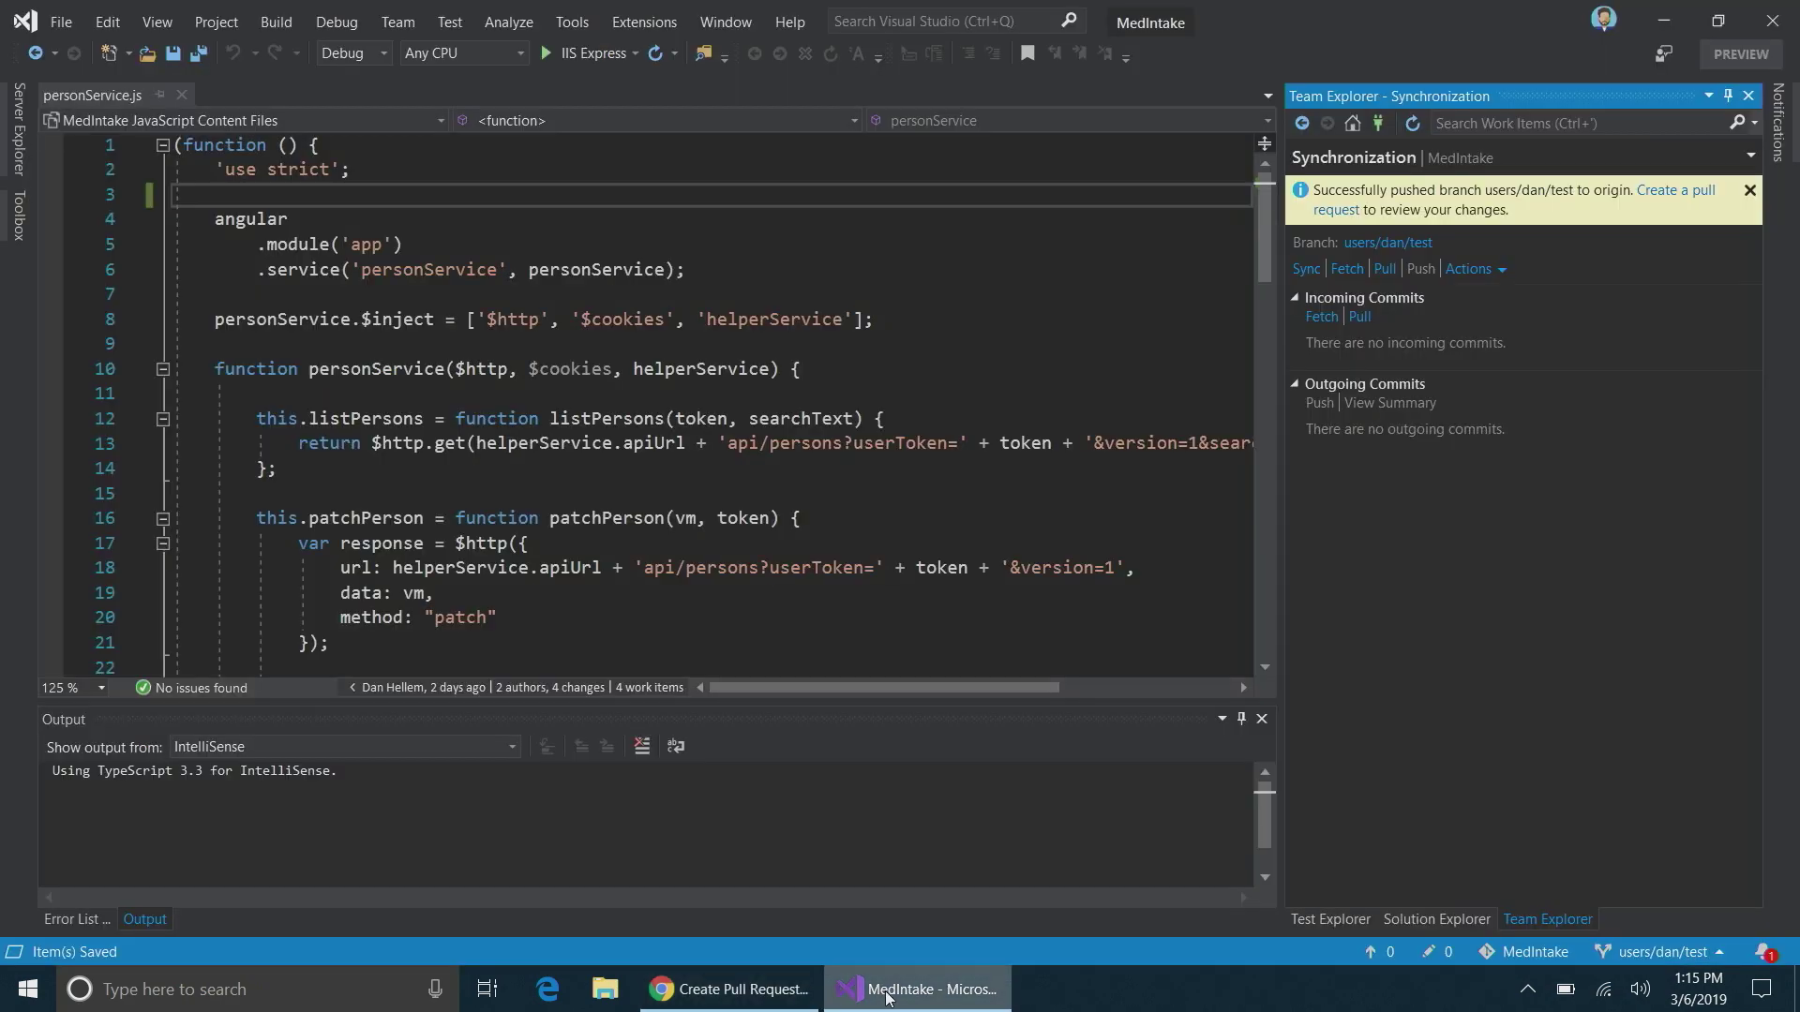
- Return to the Team Explorer Home page to reach Work Items
click(1362, 127)
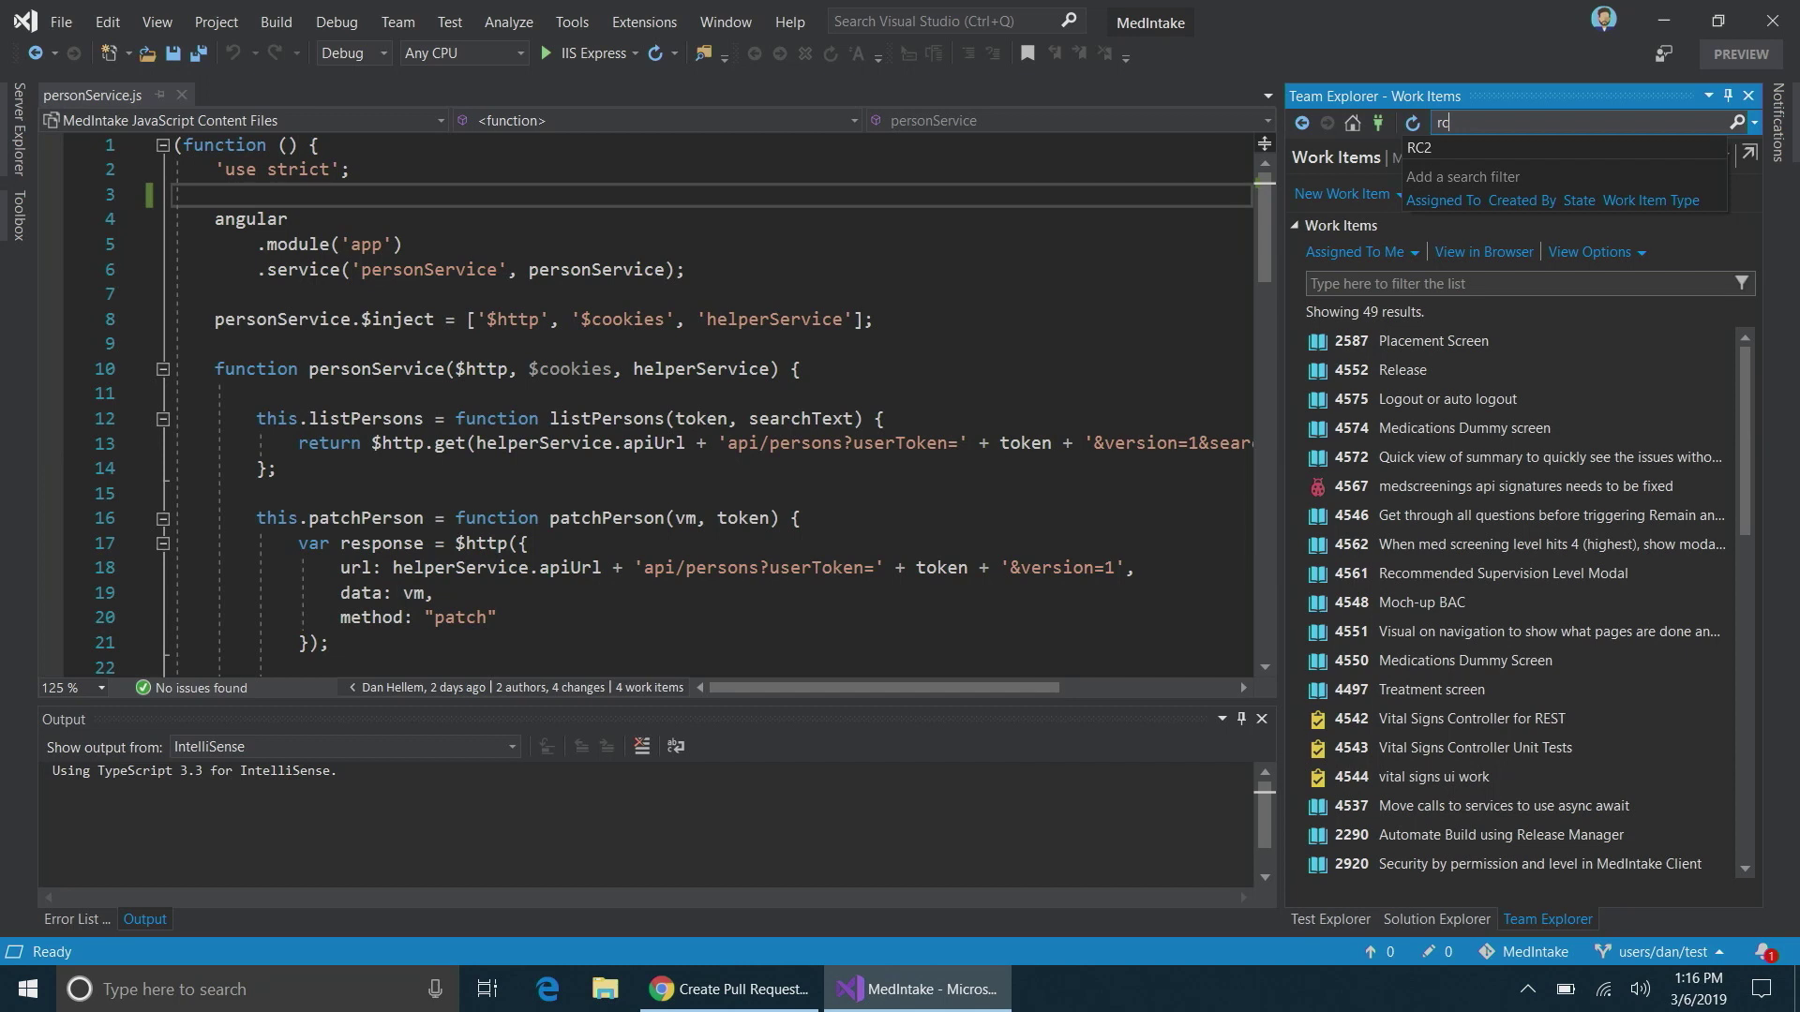
- Search work items for RC2 (2803, 2899), then run the recent T:"Bug" search
click(1438, 146)
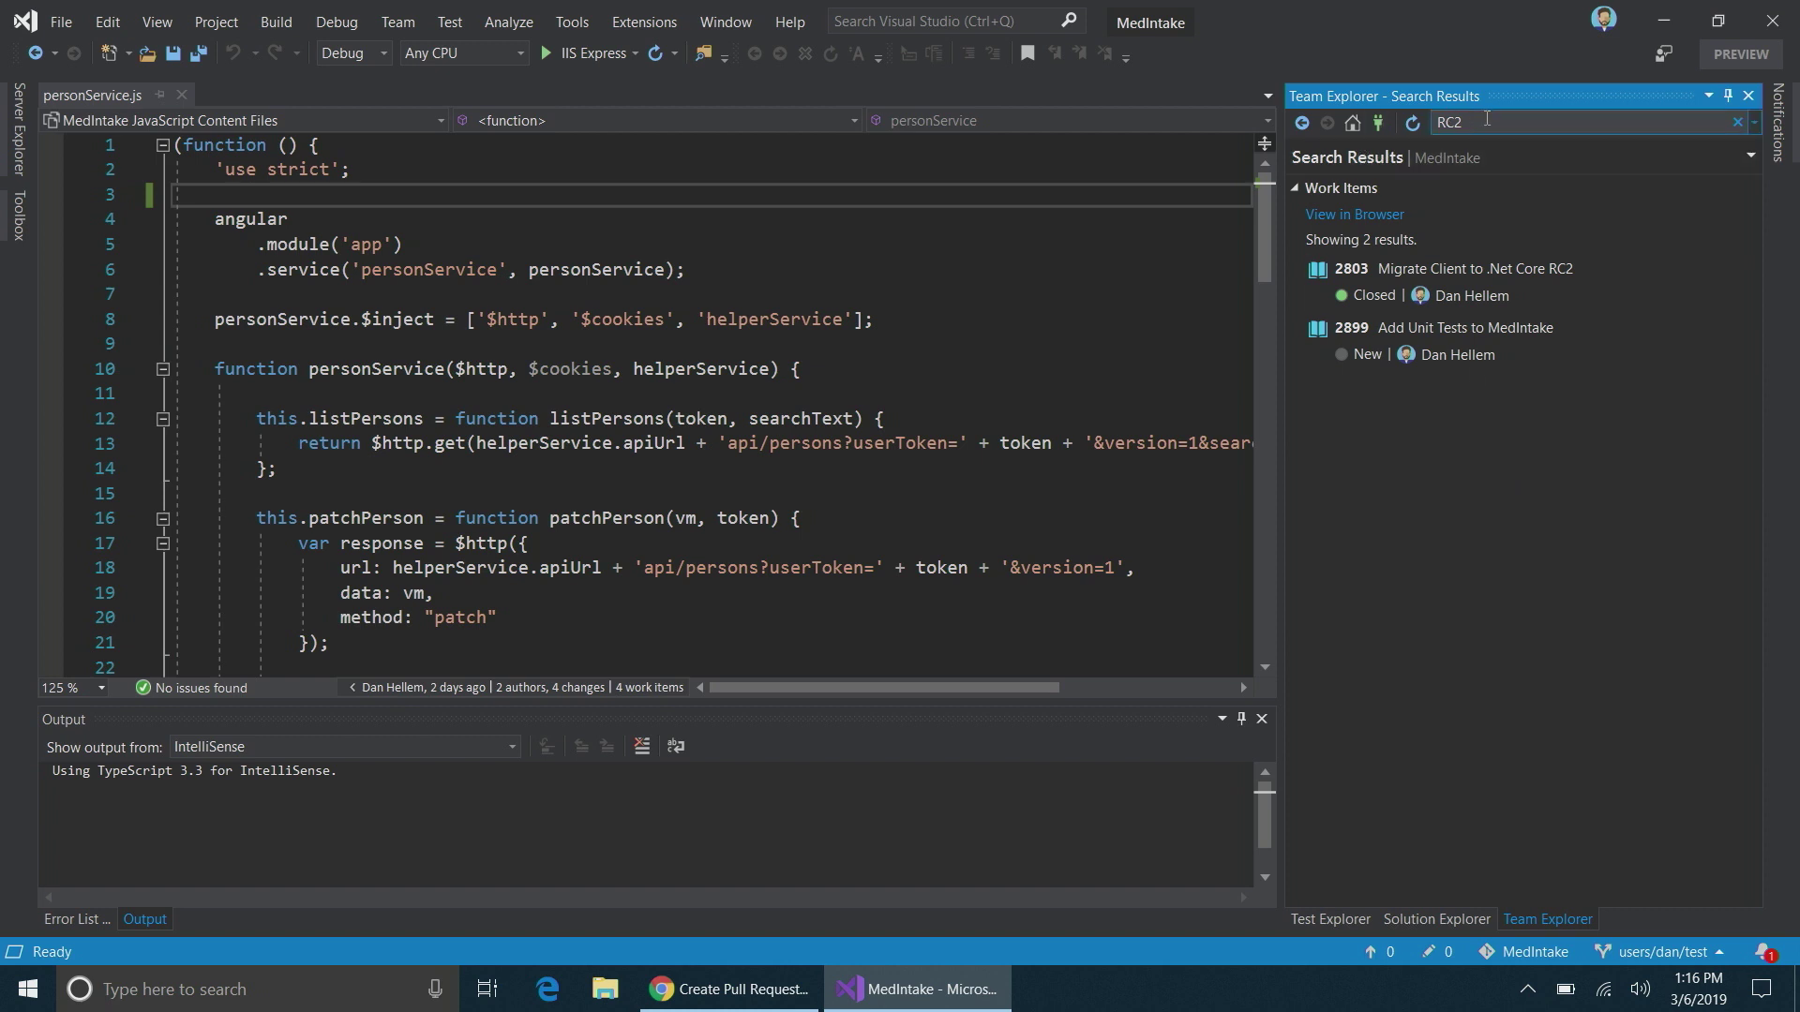
key(BackSpace)
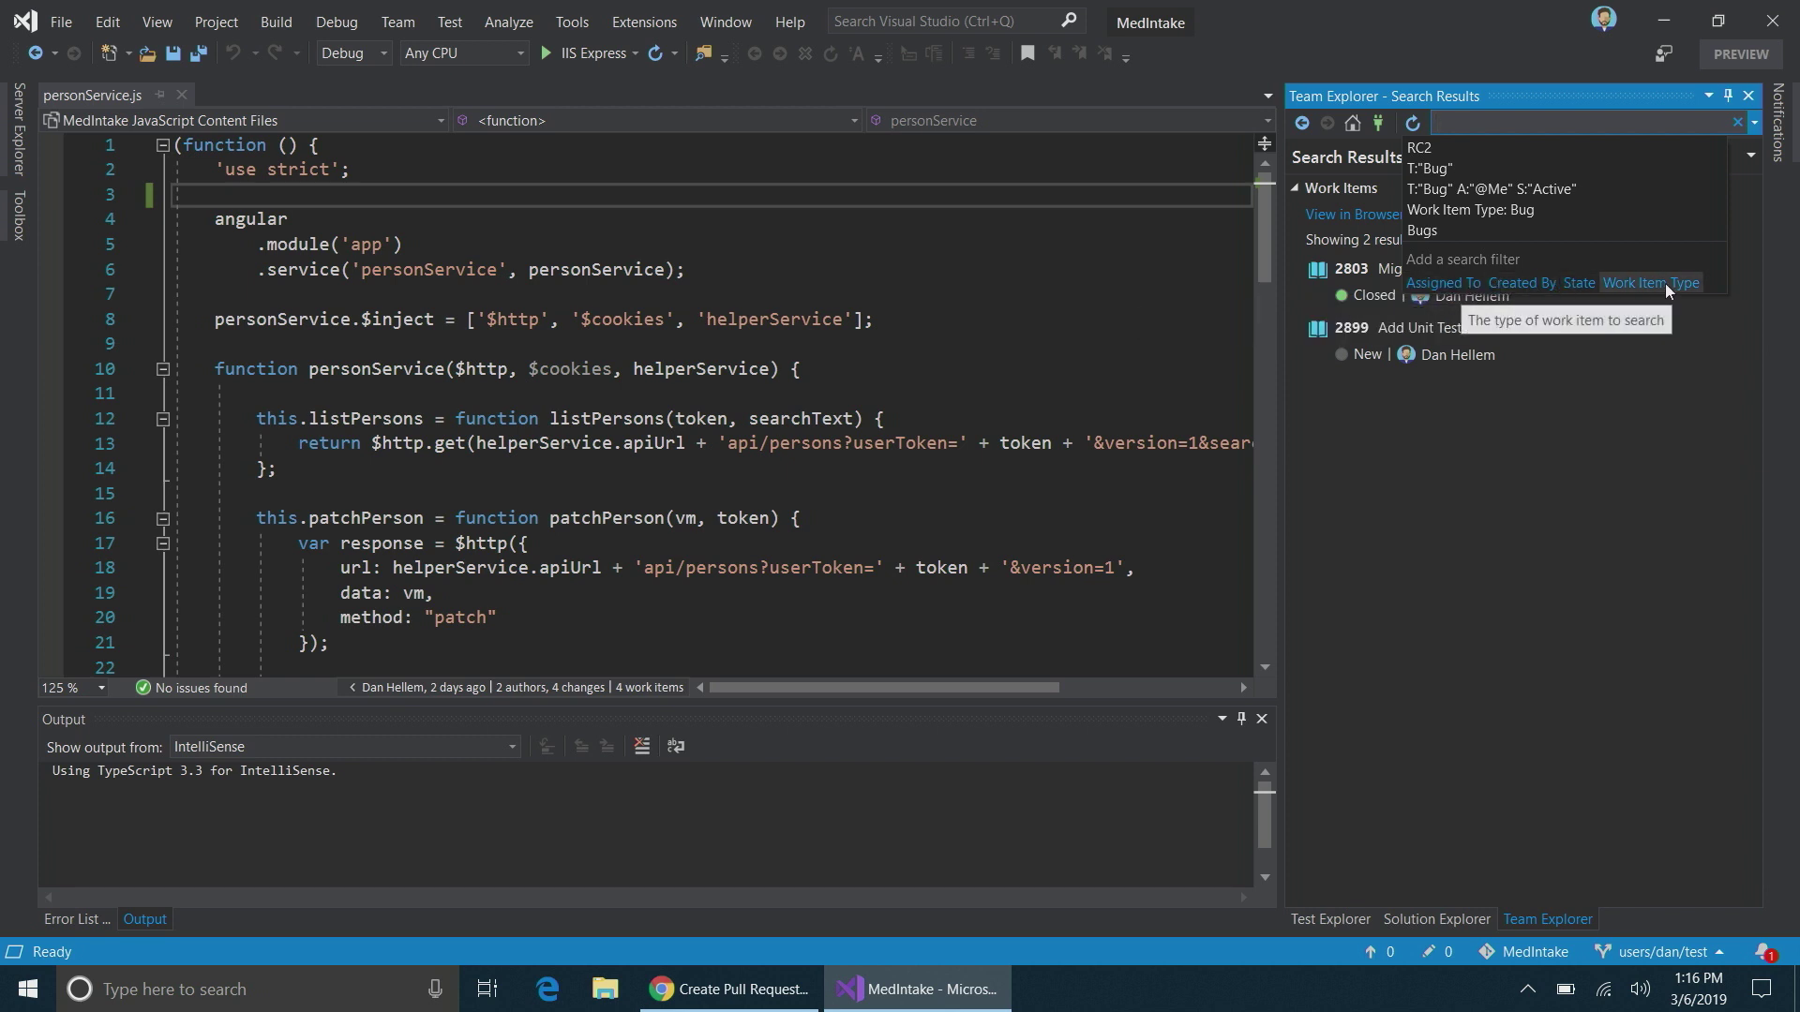
click(1459, 169)
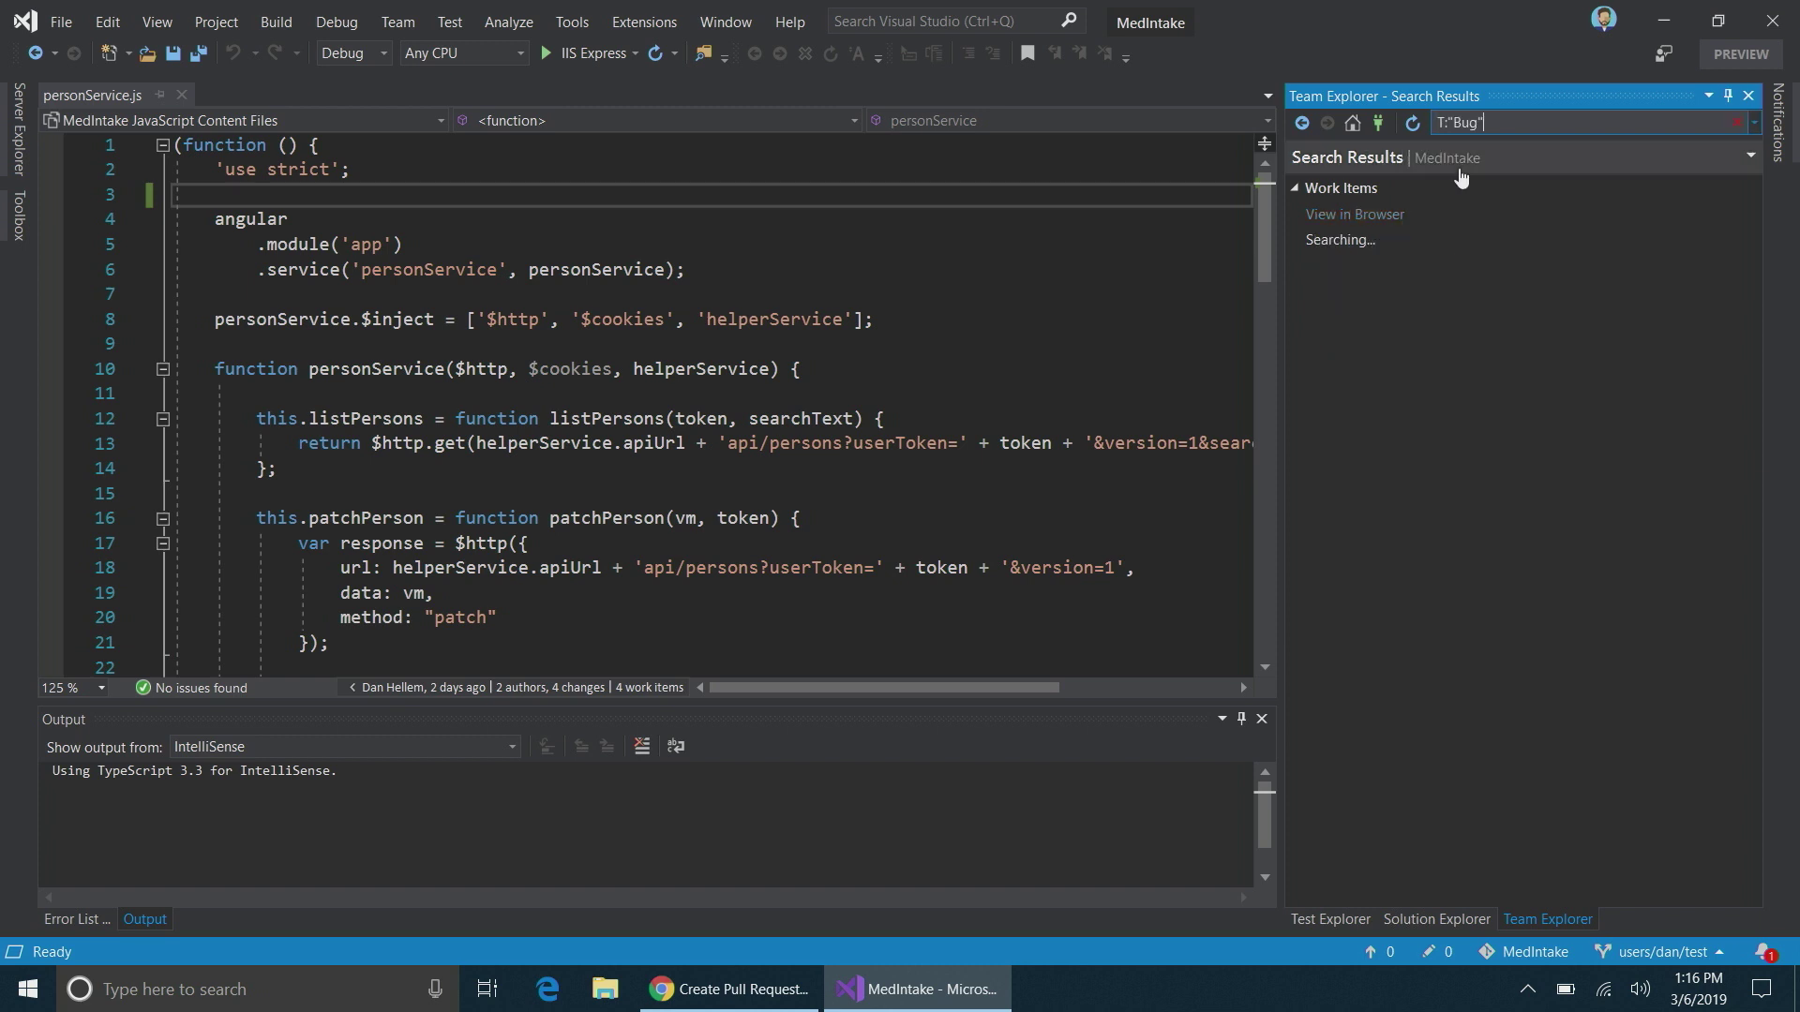